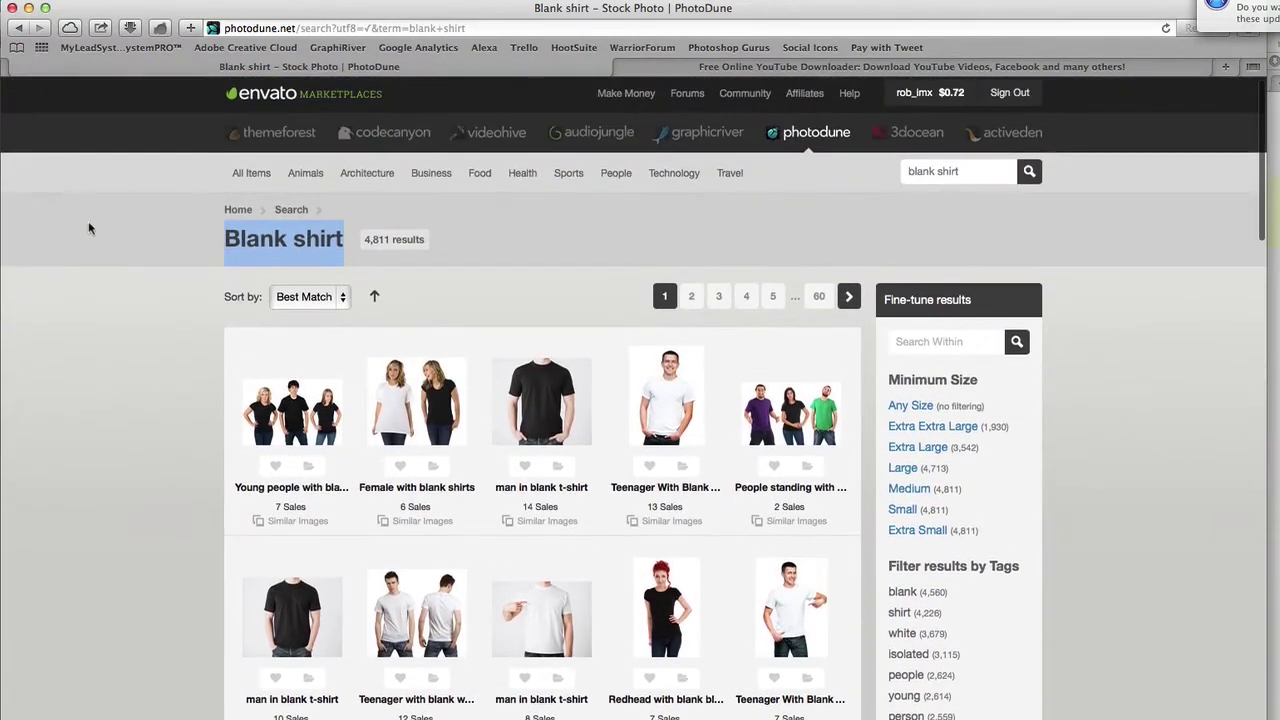
{"action": "left_click", "coordinate": [88, 229]}
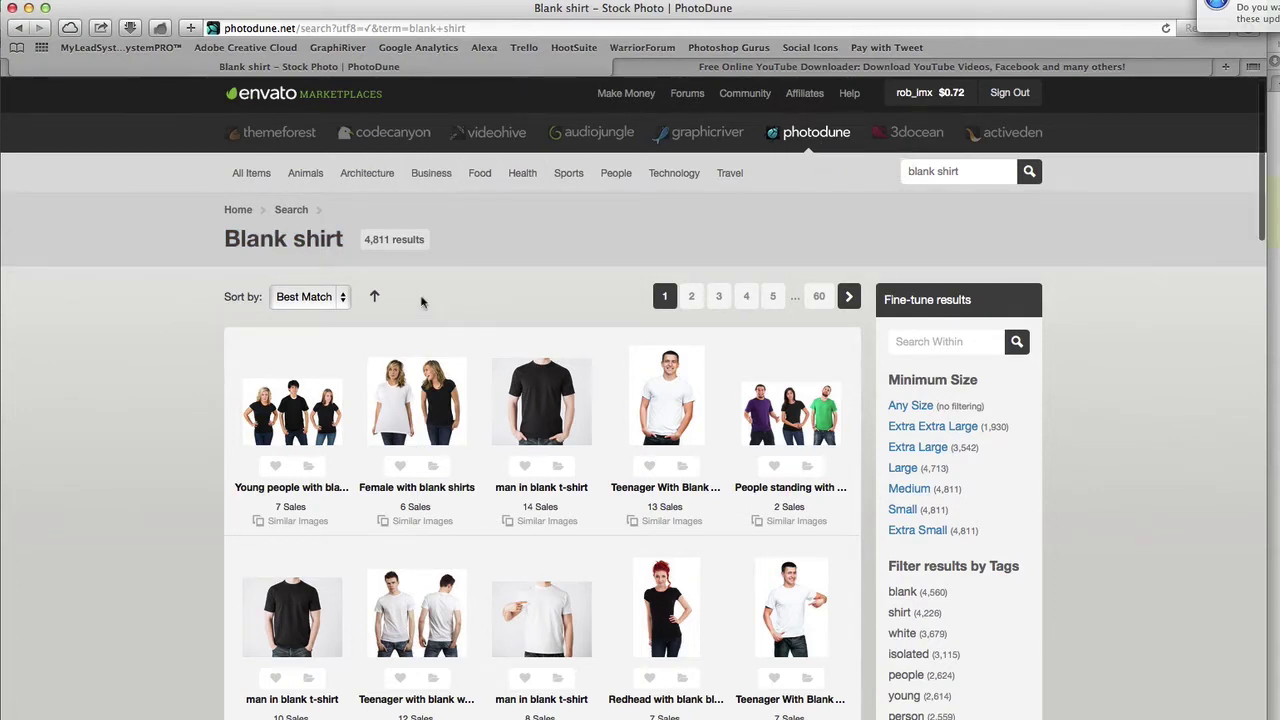
{"action": "left_click_drag", "start_coordinate": [225, 238], "coordinate": [343, 241]}
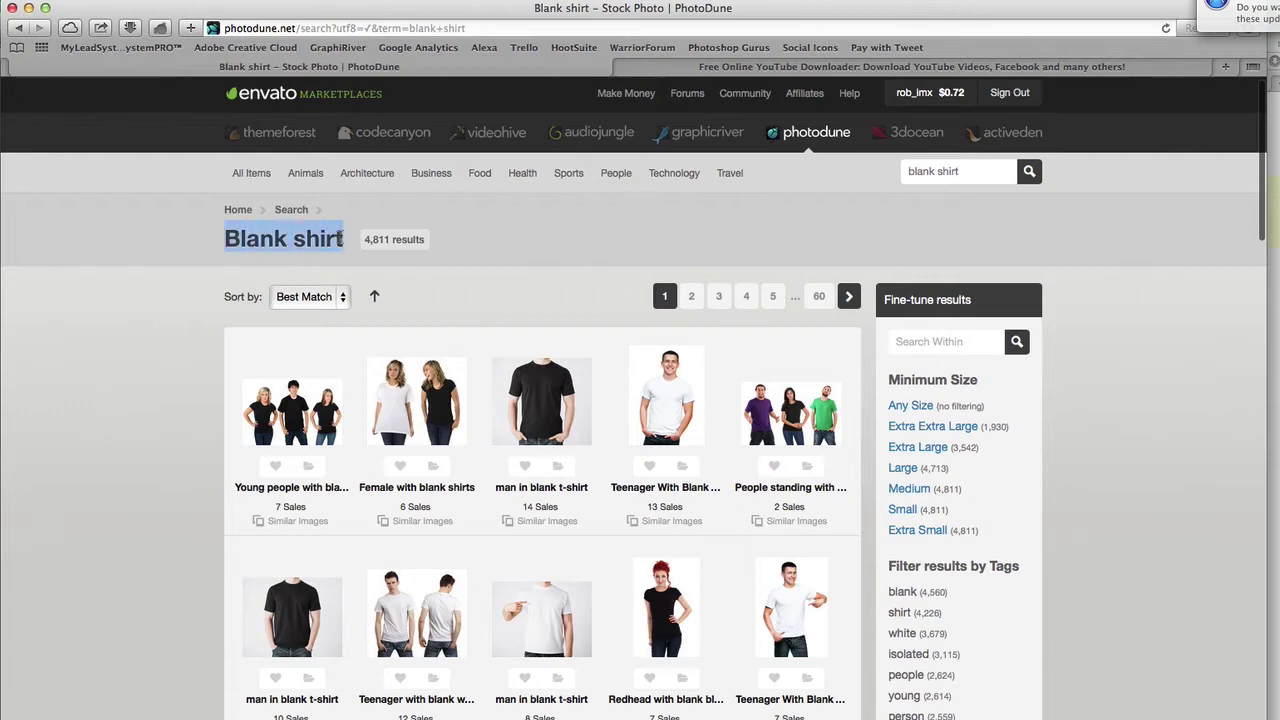
{"action": "scroll", "coordinate": [209, 389], "scroll_direction": "down", "scroll_amount": 2}
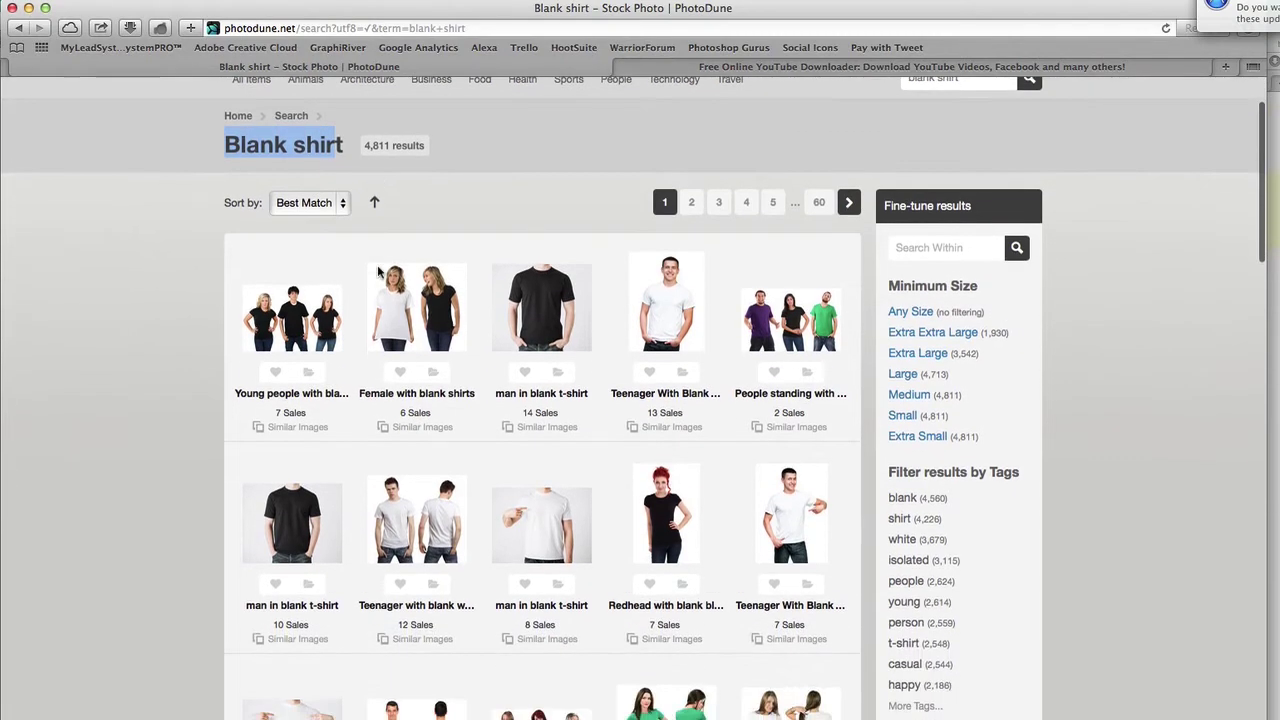
{"action": "mouse_move", "coordinate": [398, 312]}
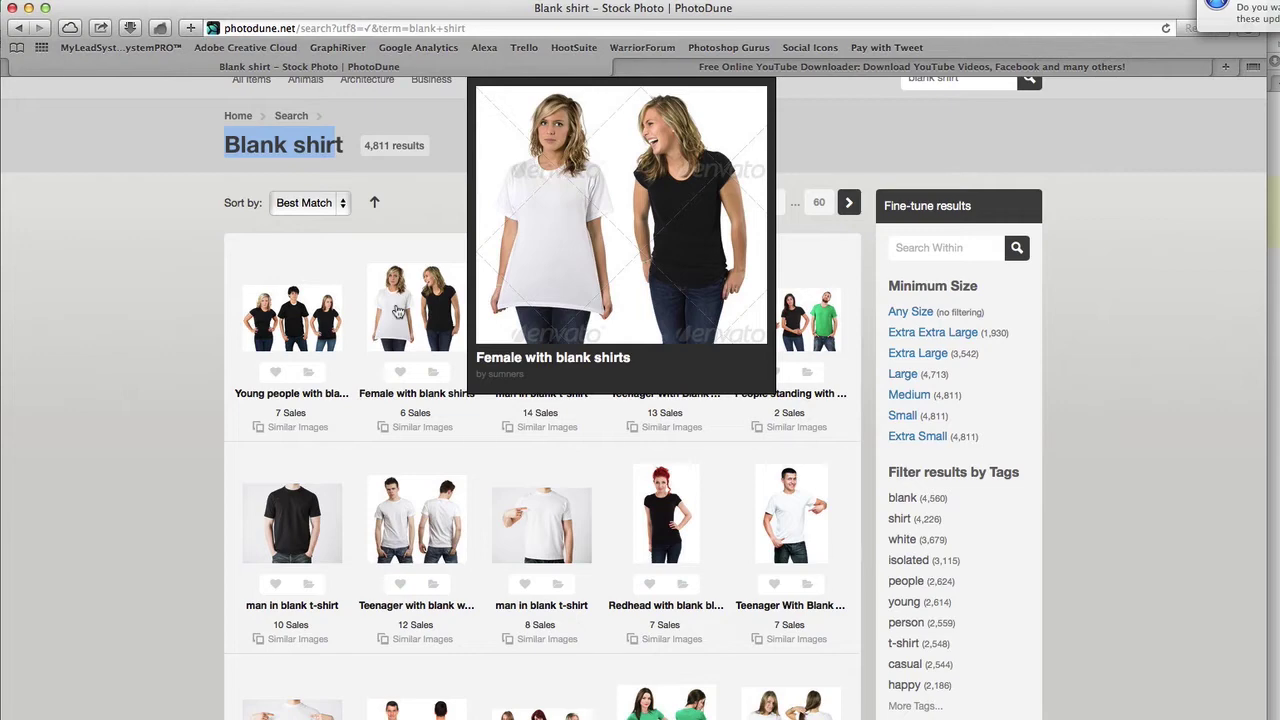
{"action": "mouse_move", "coordinate": [404, 510]}
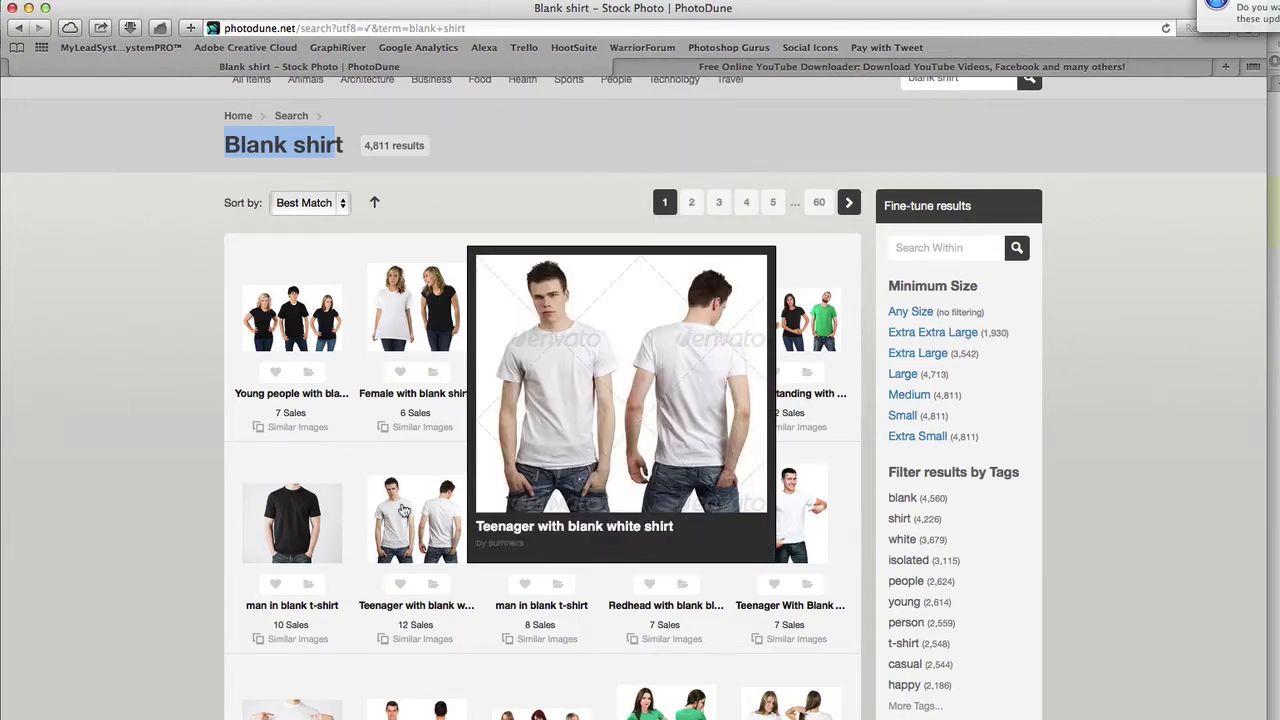
{"action": "mouse_move", "coordinate": [662, 700]}
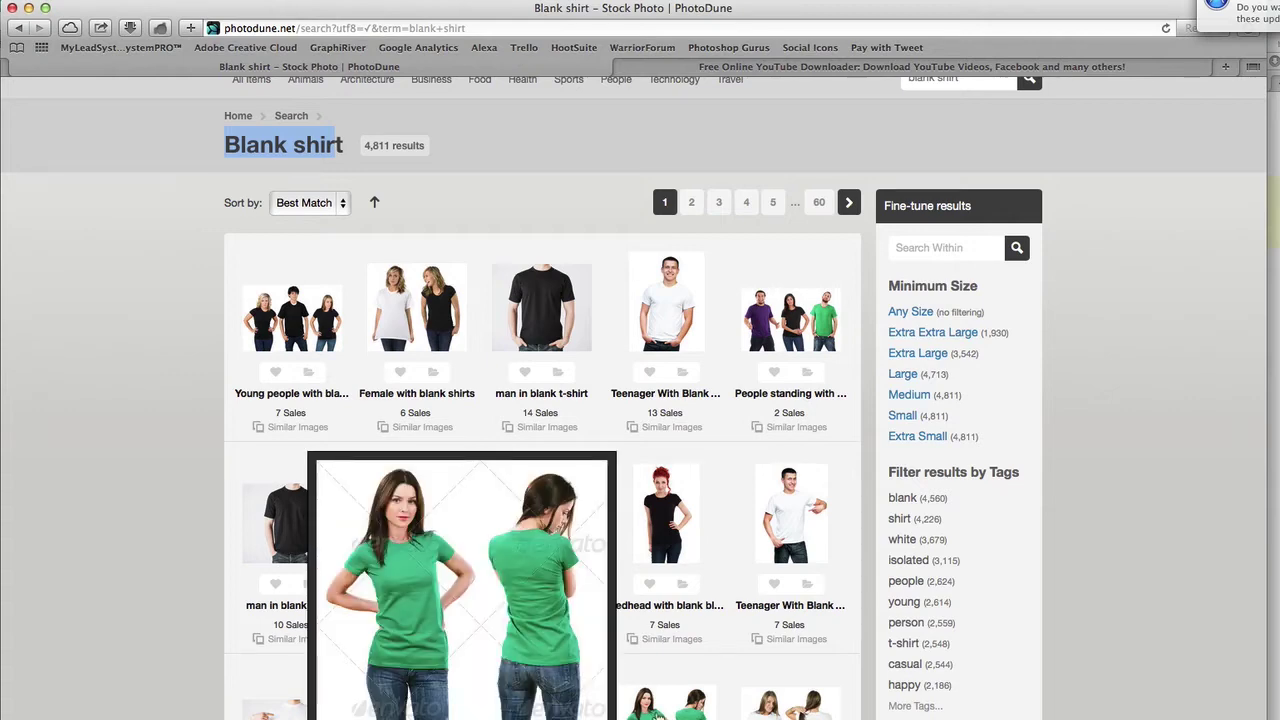
{"action": "scroll", "coordinate": [688, 617], "scroll_direction": "down", "scroll_amount": 5}
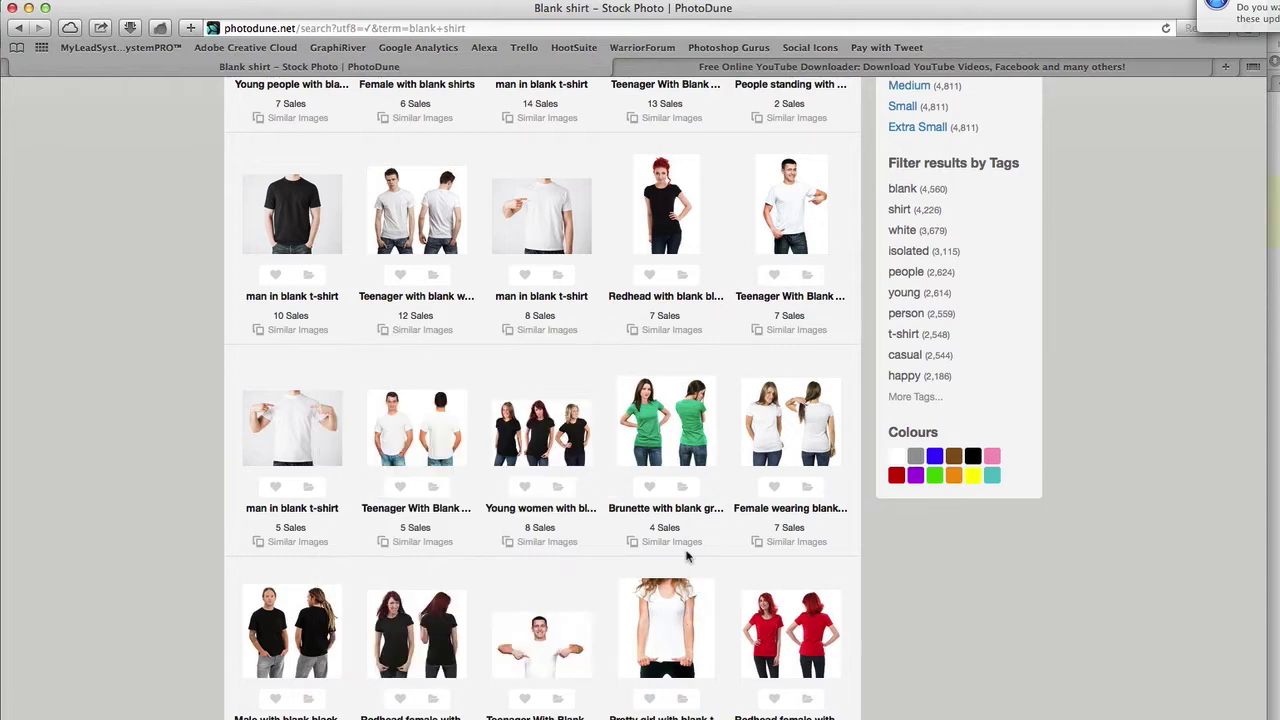
{"action": "mouse_move", "coordinate": [785, 438]}
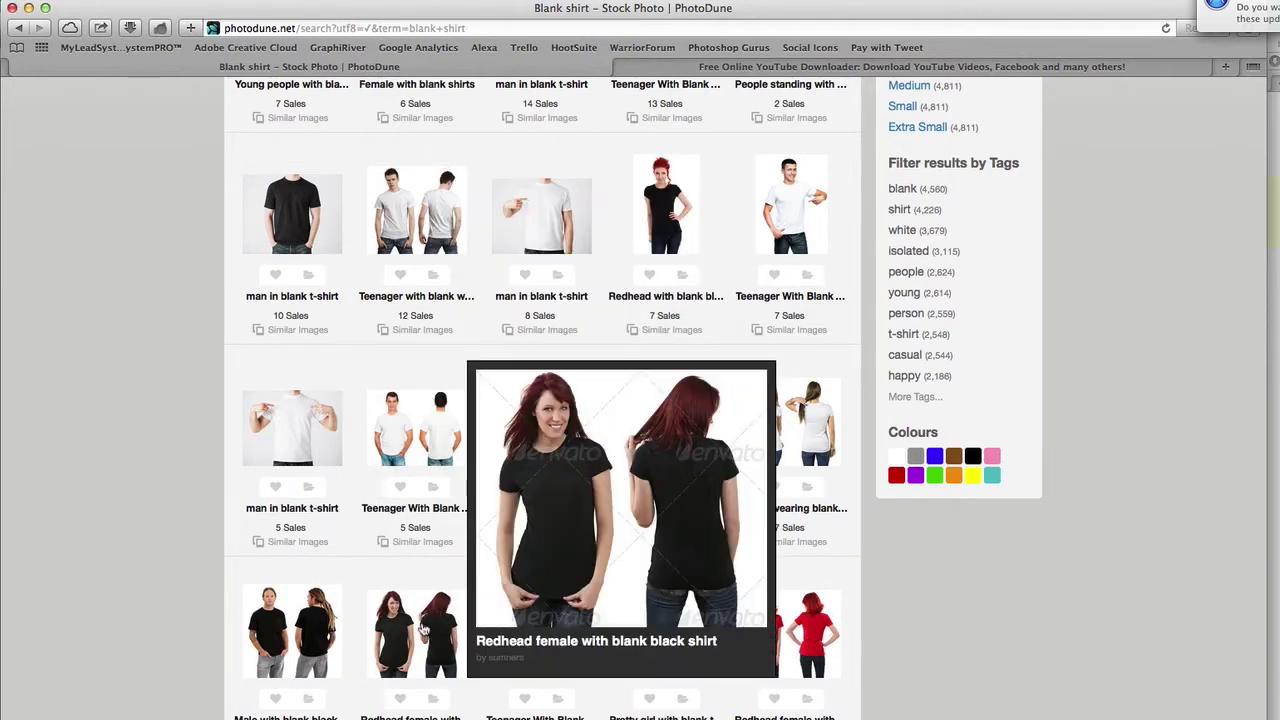
{"action": "mouse_move", "coordinate": [666, 436]}
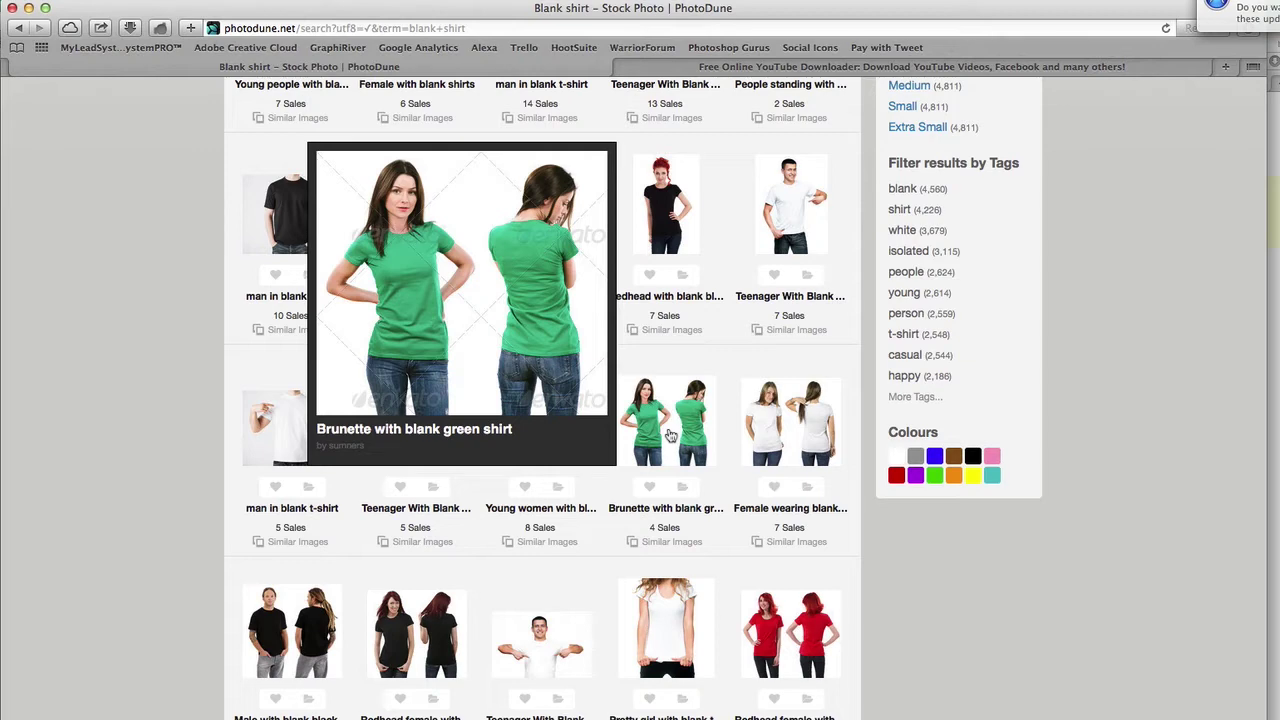
{"action": "mouse_move", "coordinate": [758, 615]}
{"action": "key", "text": "F3"}
- Draw a rectangular selection on the front of the model's blue shirt
{"action": "left_click", "coordinate": [453, 186]}
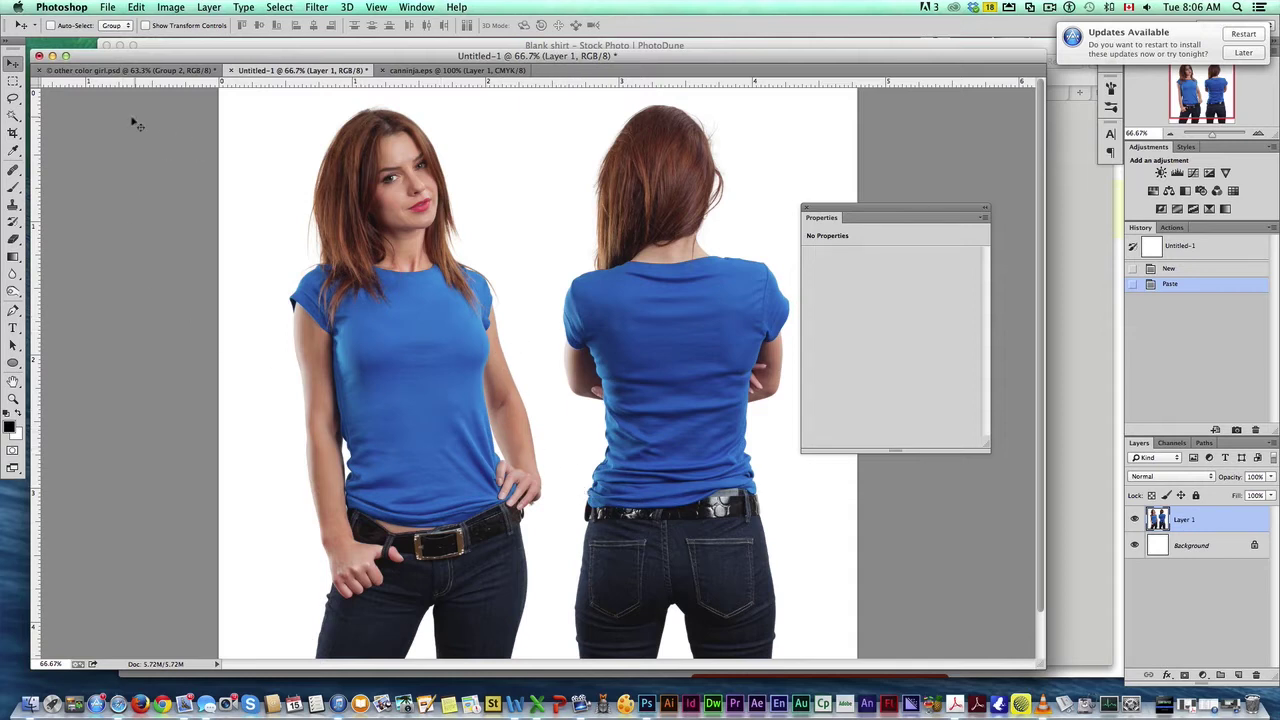
{"action": "left_click", "coordinate": [13, 81]}
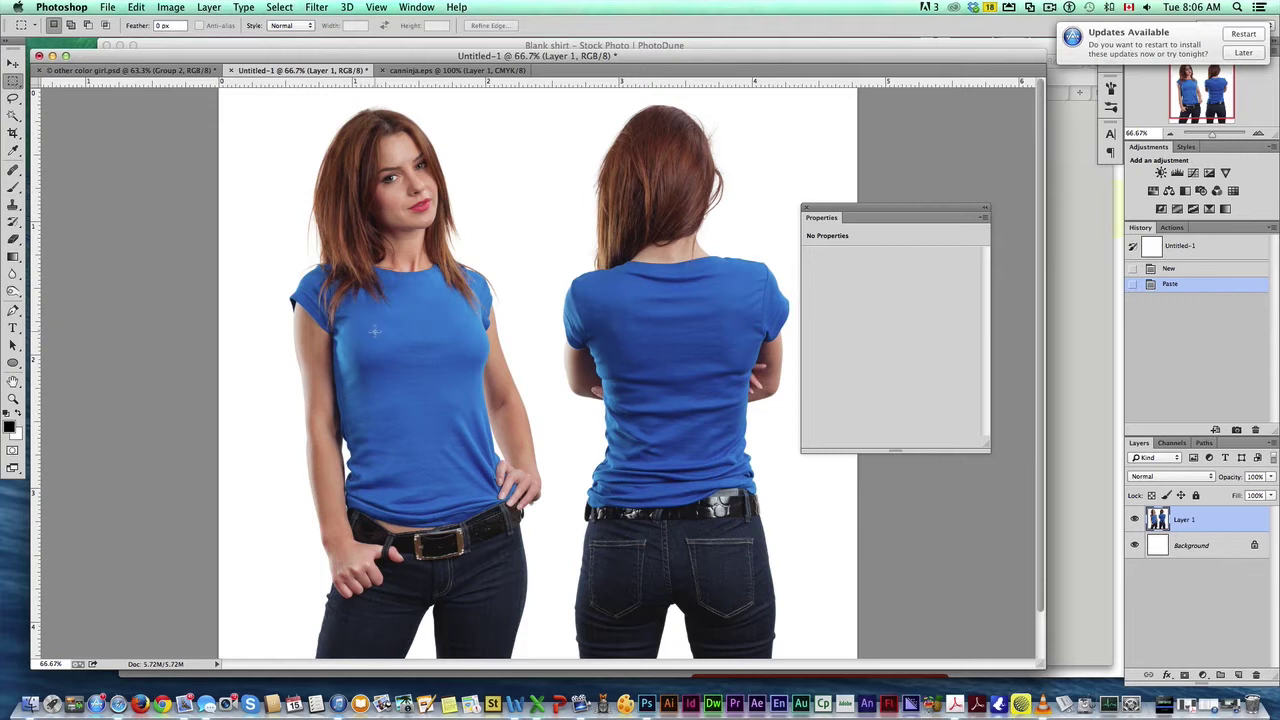
{"action": "left_click_drag", "start_coordinate": [373, 320], "coordinate": [466, 490]}
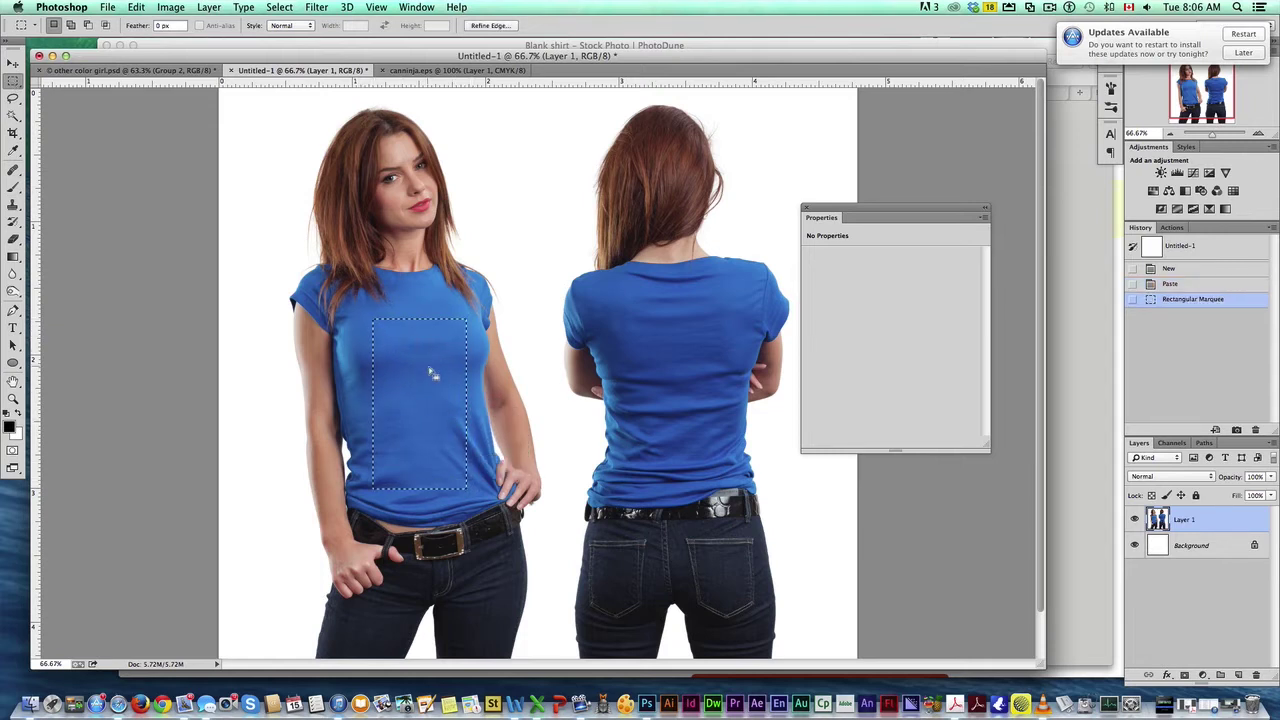
- Add a Hue/Saturation adjustment layer with Hue +139 and Saturation −18 to turn the patch crimson
{"action": "left_click", "coordinate": [1203, 674]}
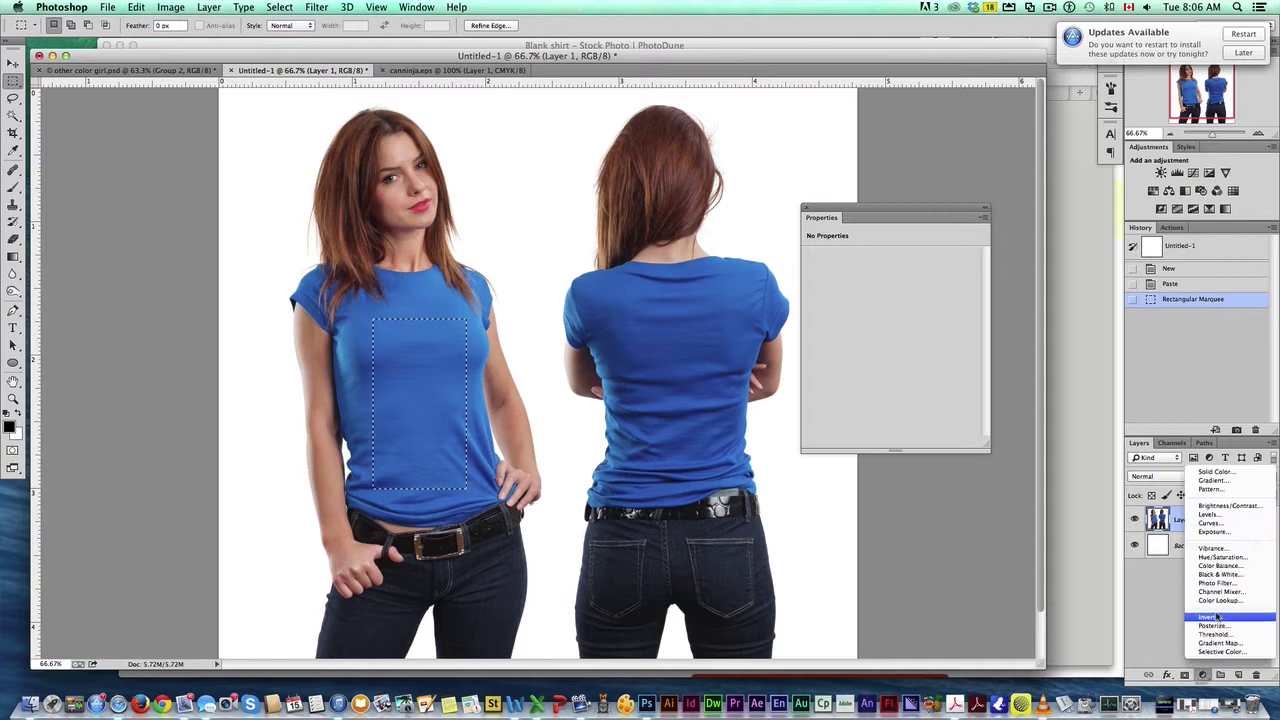
{"action": "left_click", "coordinate": [1205, 558]}
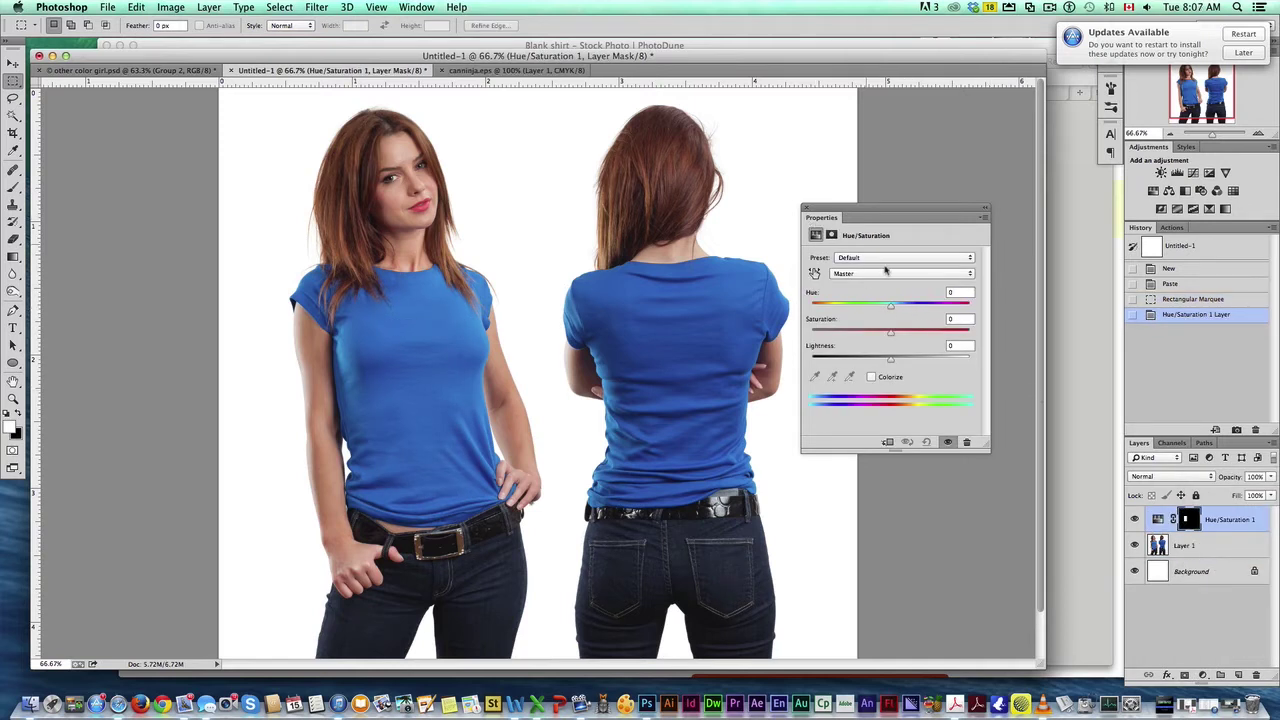
{"action": "left_click_drag", "start_coordinate": [893, 305], "coordinate": [958, 307]}
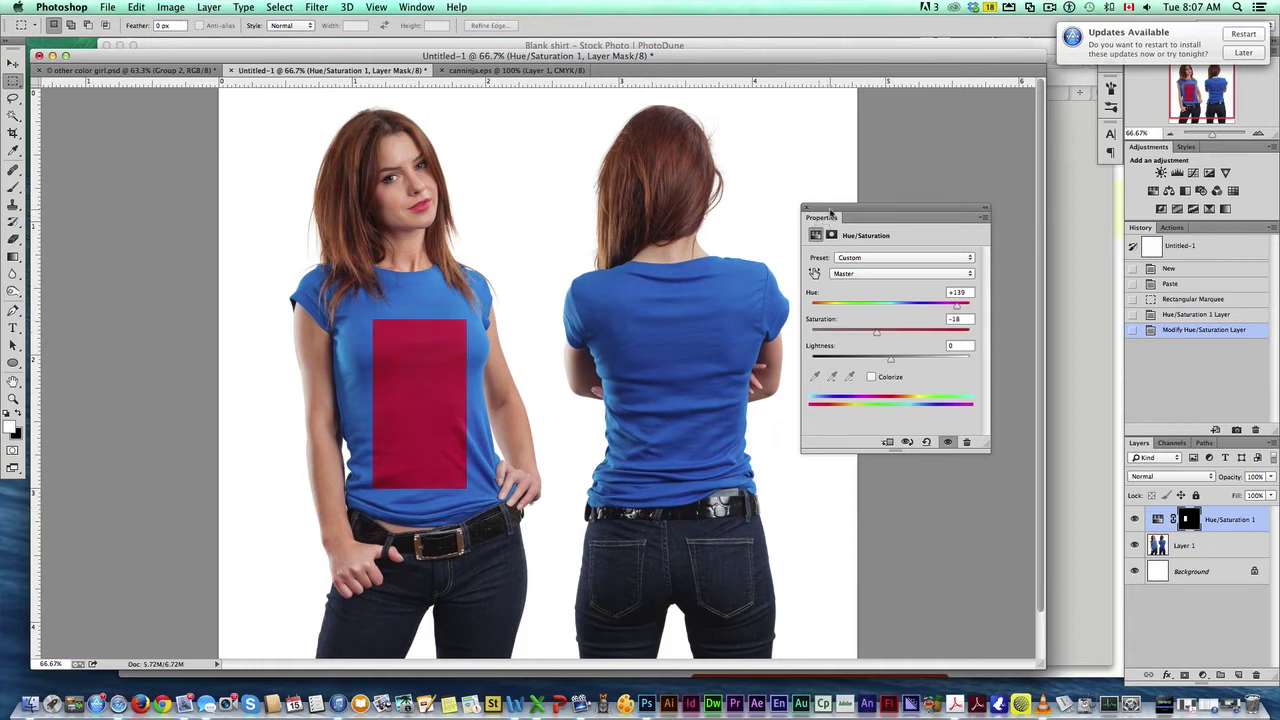
{"action": "left_click_drag", "start_coordinate": [830, 212], "coordinate": [937, 205]}
- Paint the adjustment mask with a 56 px brush to spread red over the shirt's left side and bottom
{"action": "left_click", "coordinate": [1187, 519]}
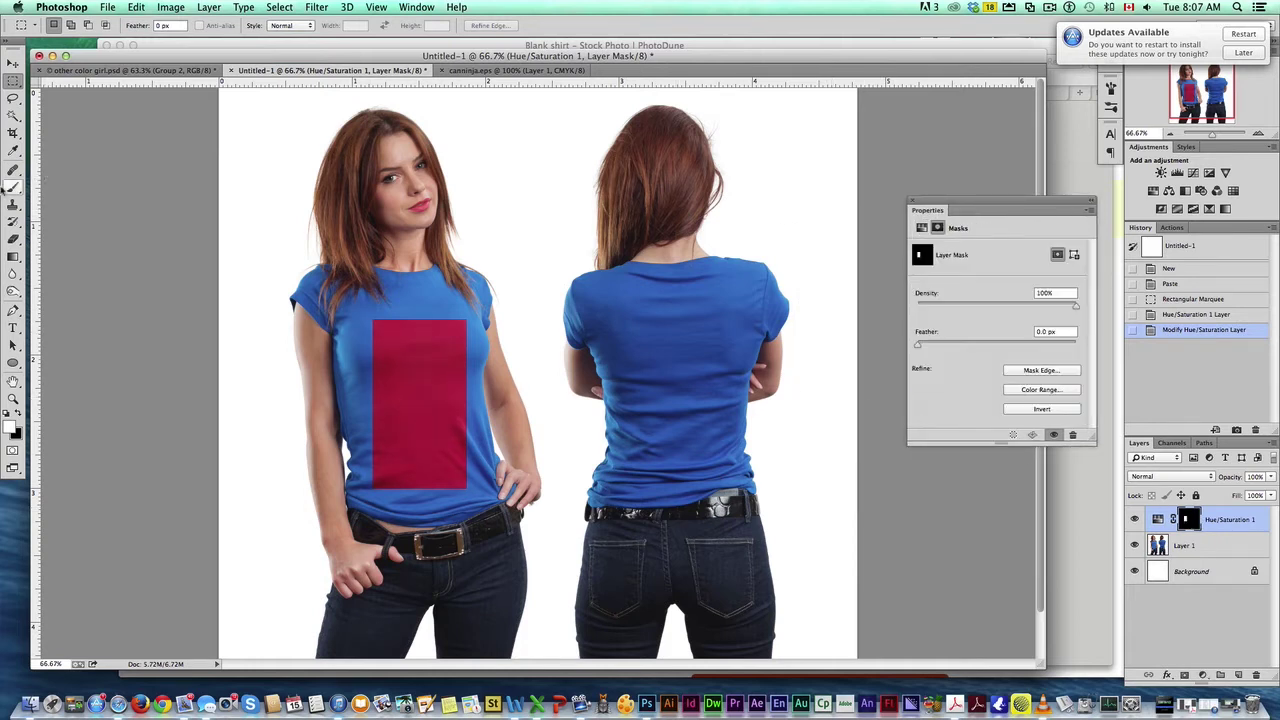
{"action": "left_click", "coordinate": [13, 187]}
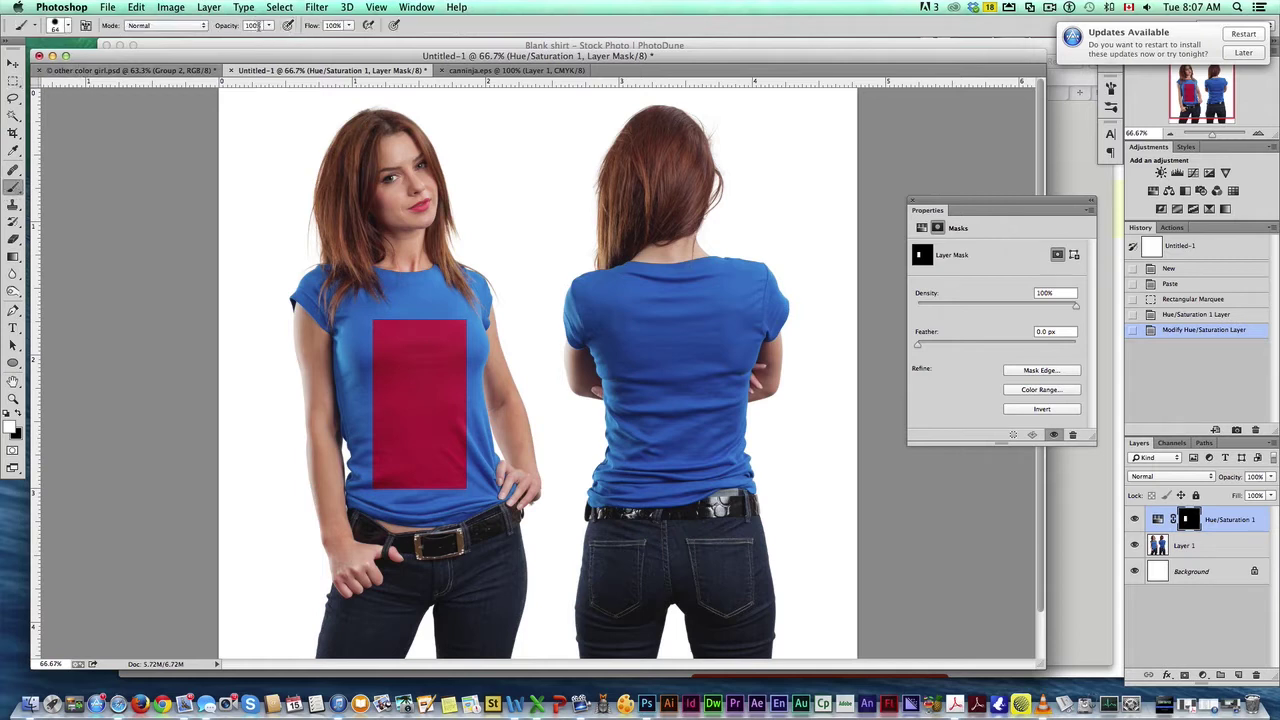
{"action": "left_click", "coordinate": [70, 25]}
{"action": "left_click_drag", "start_coordinate": [98, 66], "coordinate": [95, 67]}
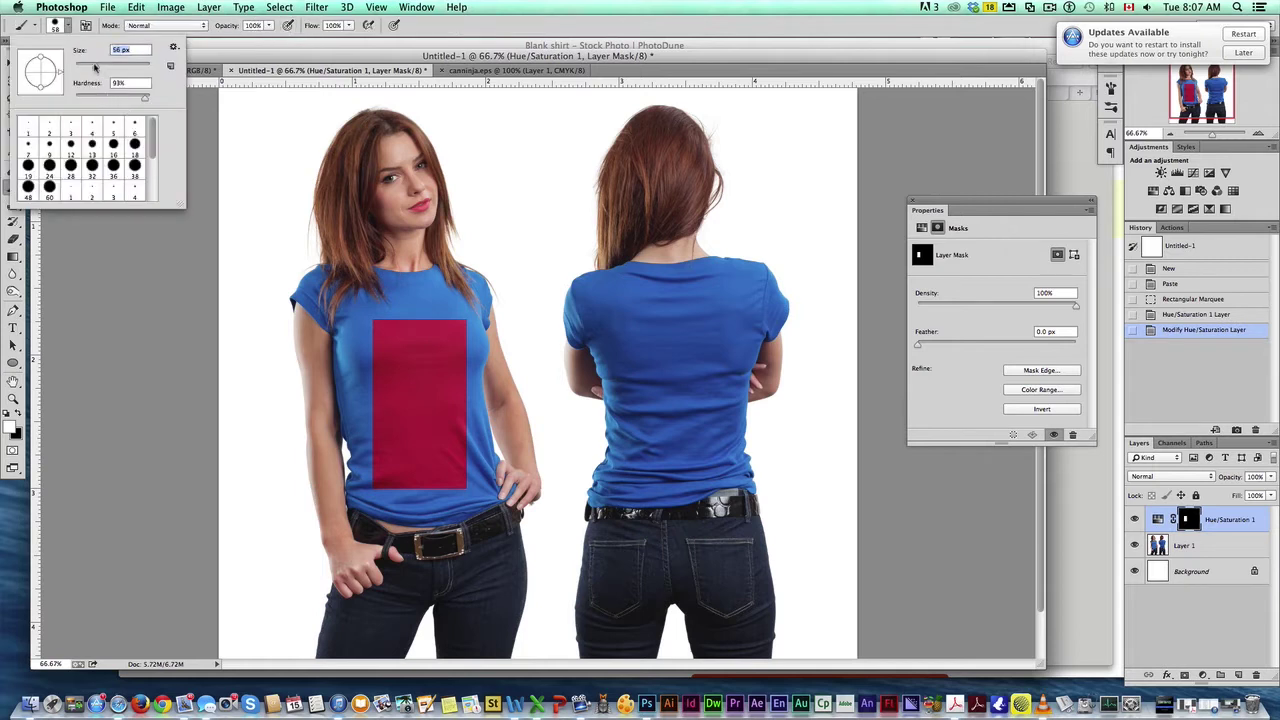
{"action": "left_click_drag", "start_coordinate": [378, 322], "coordinate": [362, 380]}
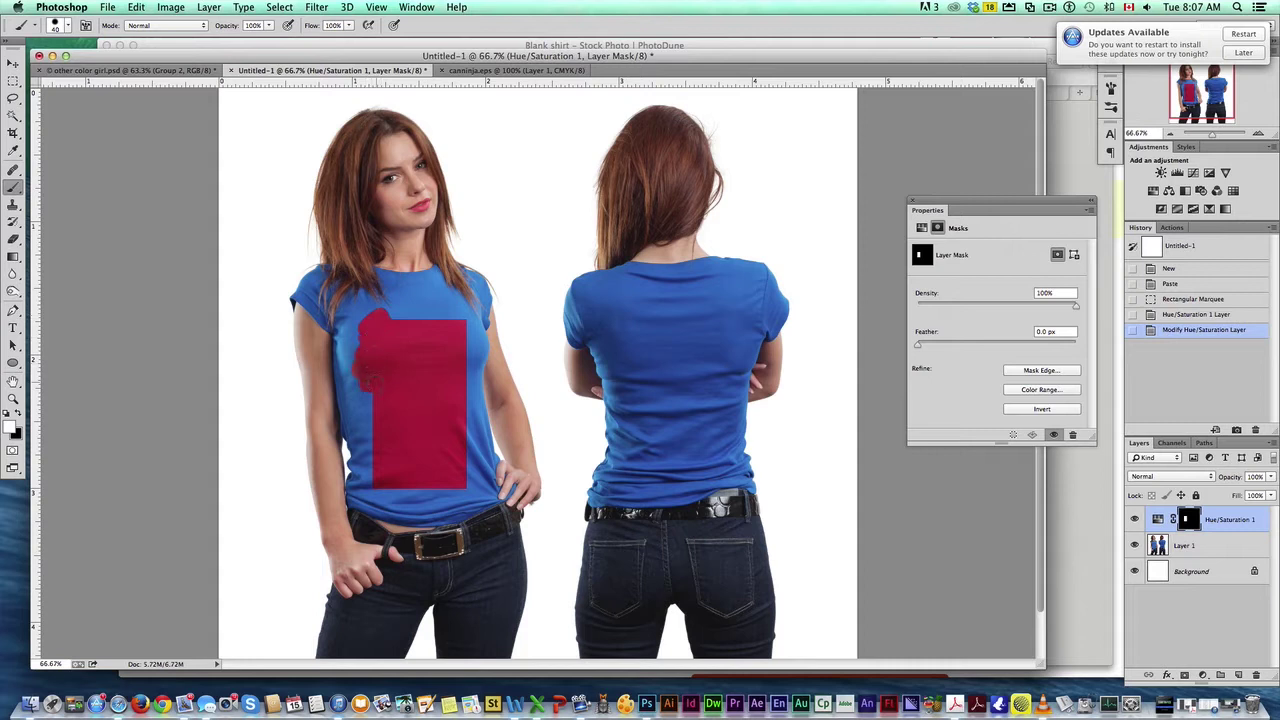
{"action": "left_click_drag", "start_coordinate": [375, 432], "coordinate": [360, 382]}
{"action": "mouse_move", "coordinate": [368, 440]}
{"action": "left_mouse_down"}
{"action": "mouse_move", "coordinate": [384, 494]}
{"action": "mouse_move", "coordinate": [419, 506]}
{"action": "mouse_move", "coordinate": [454, 502]}
{"action": "mouse_move", "coordinate": [384, 484]}
{"action": "mouse_move", "coordinate": [468, 493]}
{"action": "left_mouse_up"}
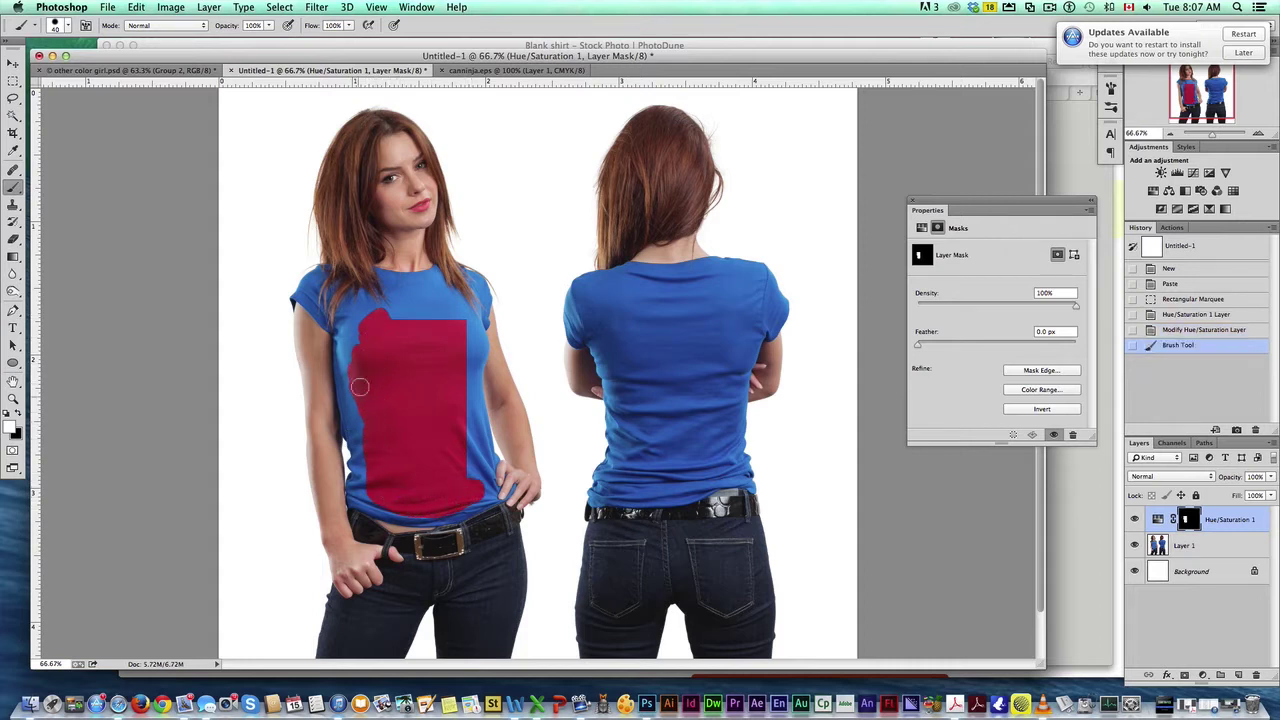
{"action": "left_click_drag", "start_coordinate": [340, 330], "coordinate": [338, 432]}
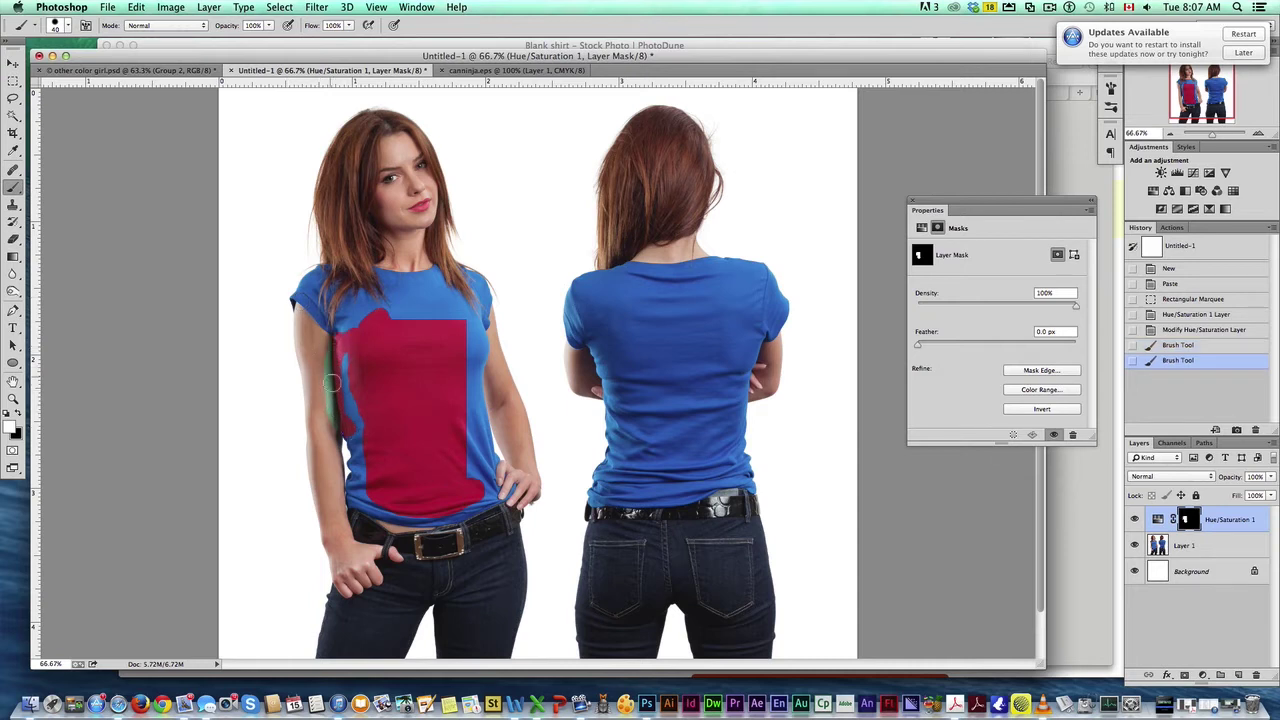
{"action": "mouse_move", "coordinate": [332, 382]}
{"action": "left_mouse_down"}
{"action": "mouse_move", "coordinate": [354, 497]}
{"action": "mouse_move", "coordinate": [421, 517]}
{"action": "mouse_move", "coordinate": [499, 493]}
{"action": "mouse_move", "coordinate": [481, 464]}
{"action": "mouse_move", "coordinate": [488, 442]}
{"action": "mouse_move", "coordinate": [469, 466]}
{"action": "mouse_move", "coordinate": [488, 434]}
{"action": "mouse_move", "coordinate": [467, 422]}
{"action": "mouse_move", "coordinate": [486, 389]}
{"action": "mouse_move", "coordinate": [465, 349]}
{"action": "mouse_move", "coordinate": [482, 345]}
{"action": "mouse_move", "coordinate": [484, 292]}
{"action": "mouse_move", "coordinate": [475, 277]}
{"action": "mouse_move", "coordinate": [385, 277]}
{"action": "mouse_move", "coordinate": [416, 312]}
{"action": "left_mouse_up"}
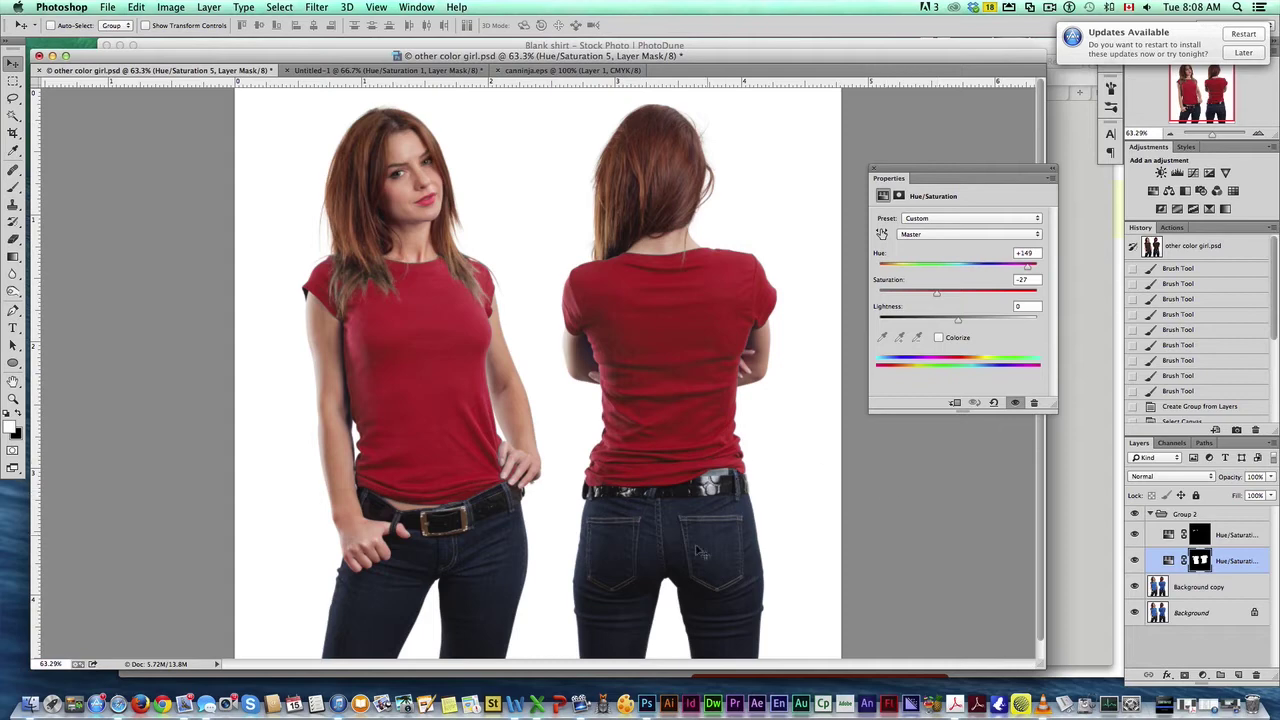
- Switch to the canninja.eps document with the white 'I AM A CANADIAN NINJA' graphic
{"action": "left_click", "coordinate": [540, 70]}
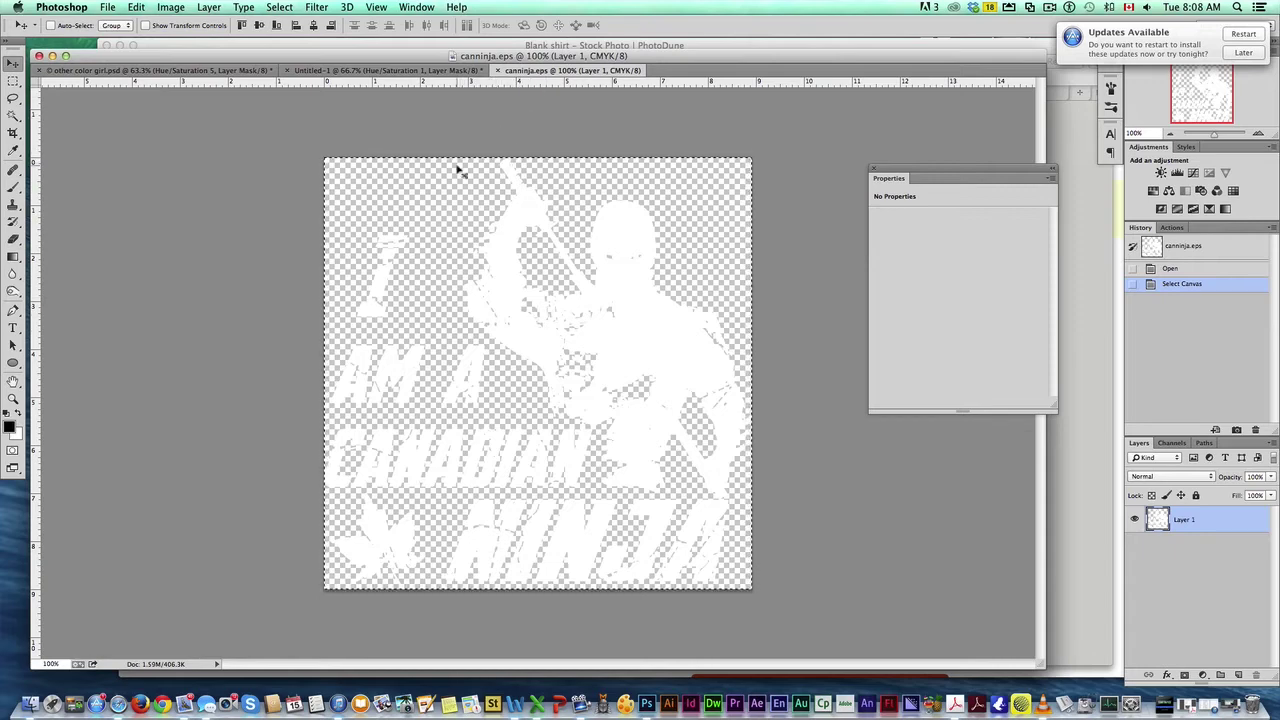
- Paste the ninja design into the red-shirt photo, scaled to about 57% on the front shirt
{"action": "left_click", "coordinate": [263, 71]}
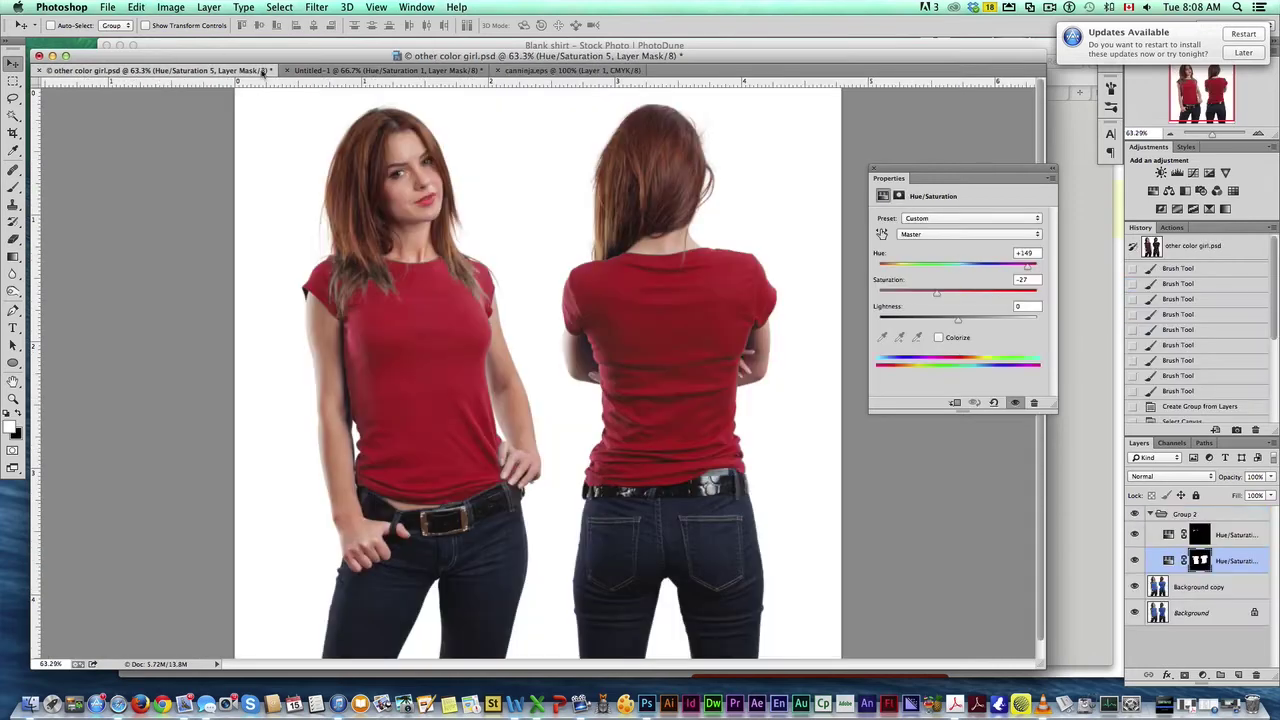
{"action": "key", "text": "super+v"}
{"action": "key", "text": "super+t"}
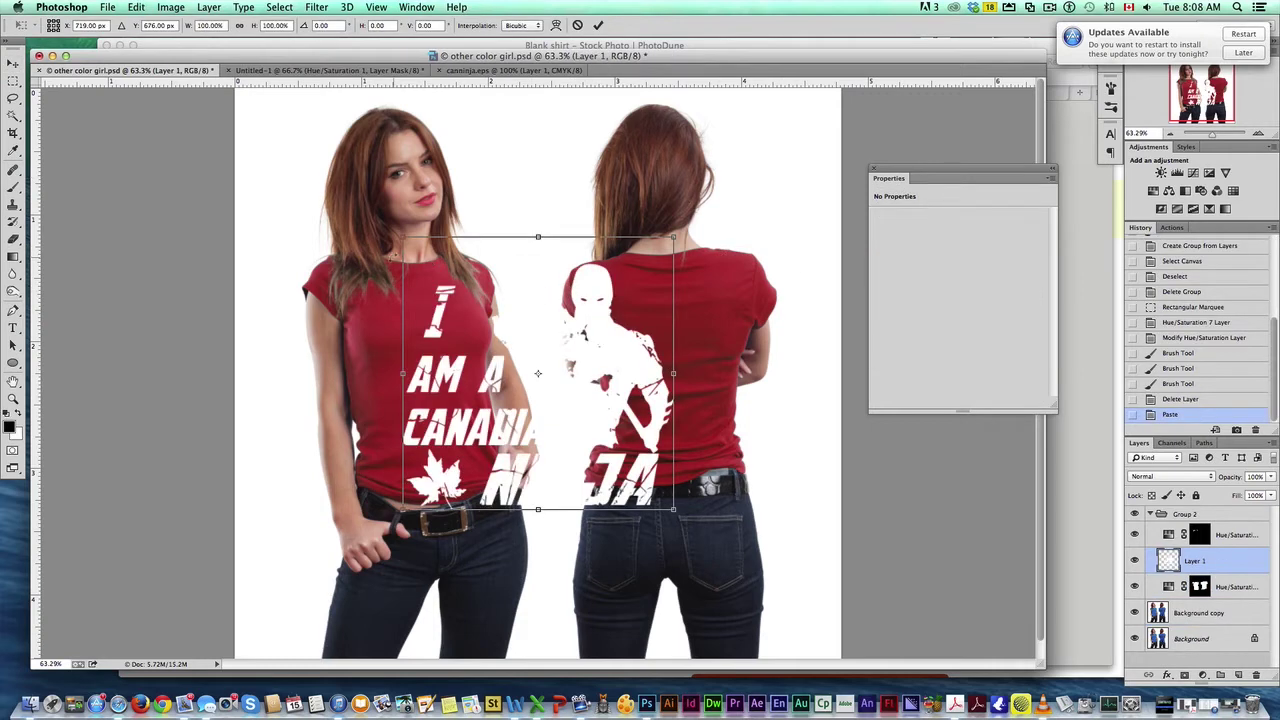
{"action": "left_click_drag", "start_coordinate": [401, 237], "coordinate": [518, 352]}
{"action": "left_click_drag", "start_coordinate": [613, 370], "coordinate": [458, 309]}
{"action": "key", "text": "Return"}
- Move the design layer above the shirt group and settle the design on the front shirt
{"action": "left_click_drag", "start_coordinate": [1230, 558], "coordinate": [1249, 515]}
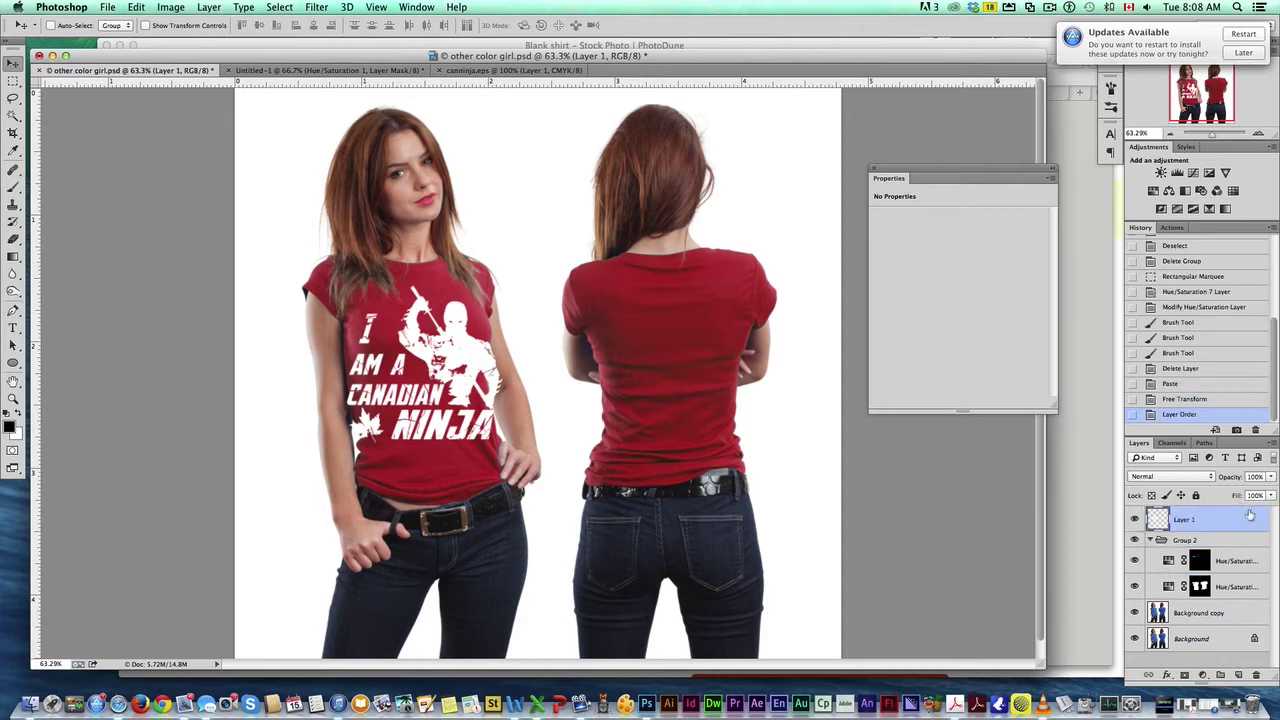
{"action": "left_click_drag", "start_coordinate": [452, 336], "coordinate": [682, 306]}
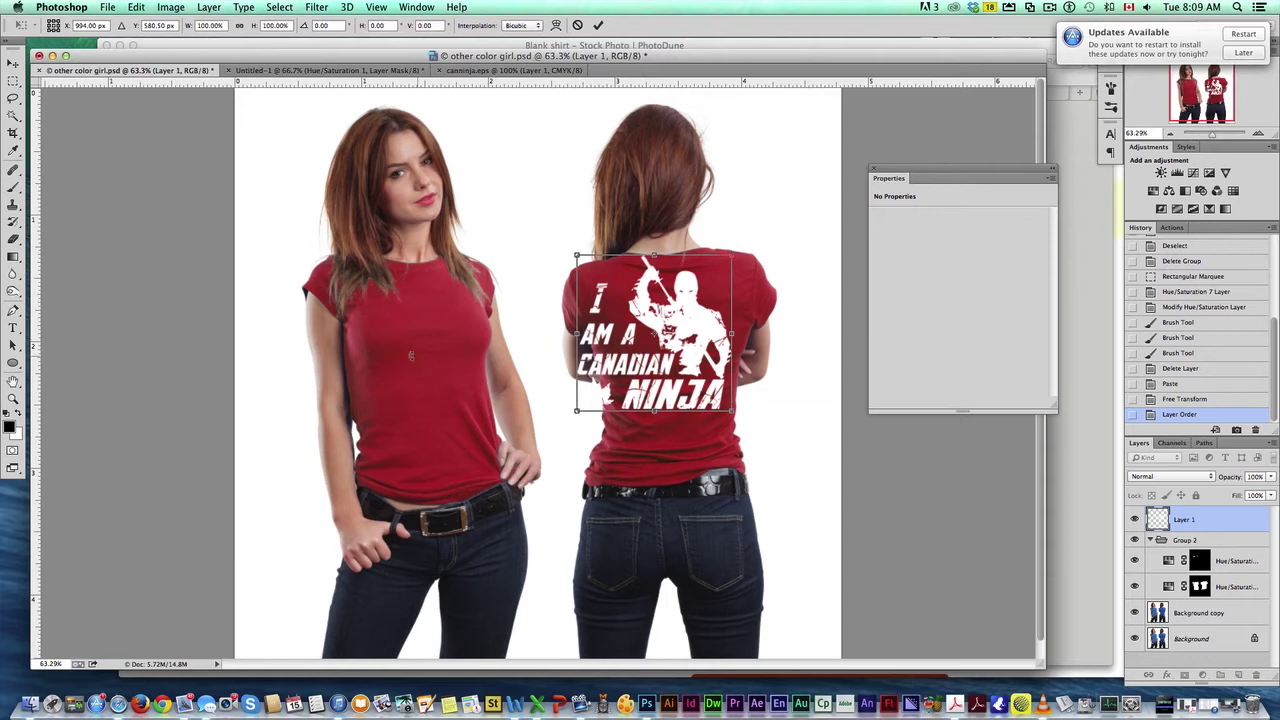
{"action": "left_click_drag", "start_coordinate": [681, 316], "coordinate": [432, 342]}
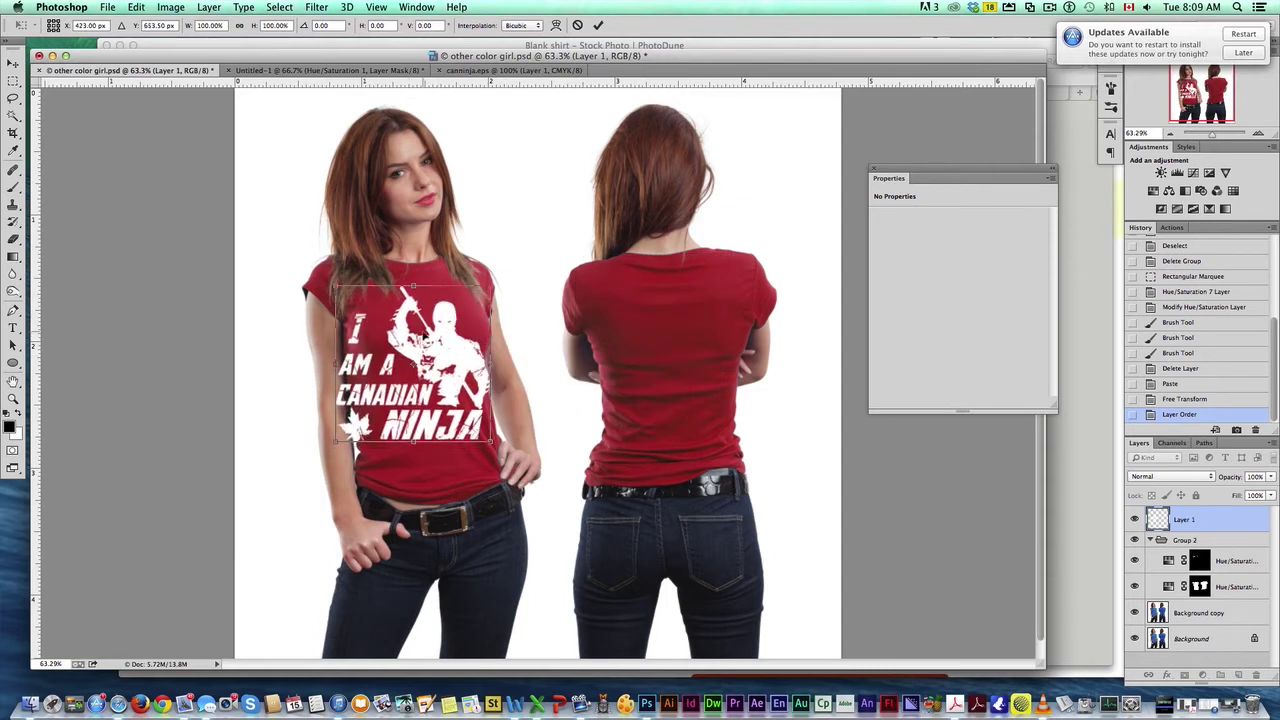
{"action": "key", "text": "Return"}
- Distort the design's corners inward so it follows the chest's perspective
{"action": "key", "text": "super+t"}
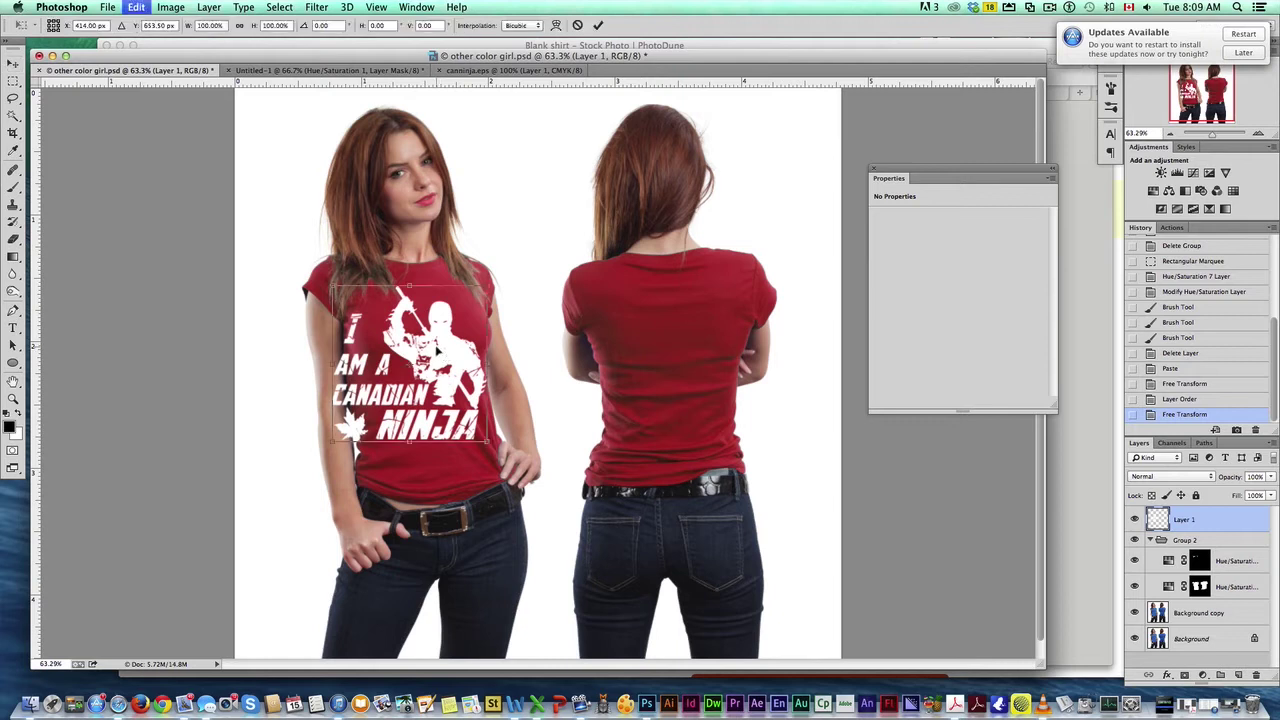
{"action": "right_click", "coordinate": [441, 326]}
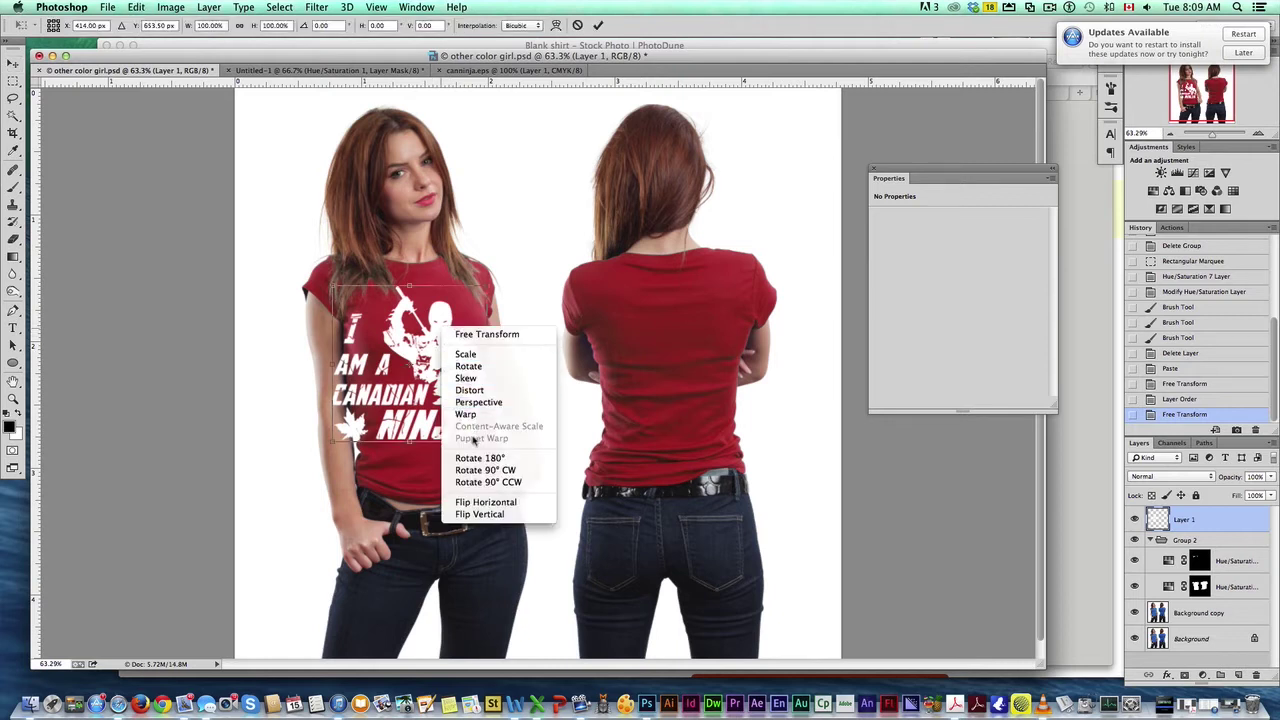
{"action": "left_click", "coordinate": [478, 390]}
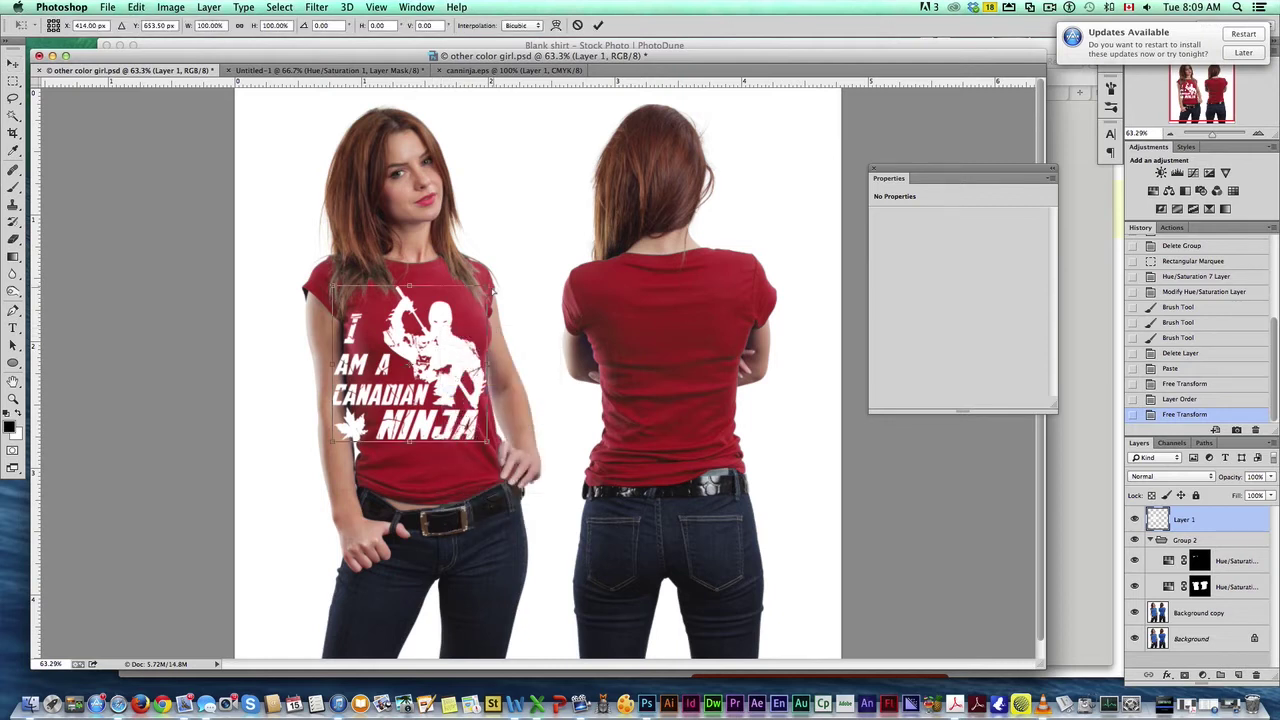
{"action": "left_click_drag", "start_coordinate": [493, 289], "coordinate": [478, 287]}
{"action": "left_click_drag", "start_coordinate": [333, 287], "coordinate": [352, 288]}
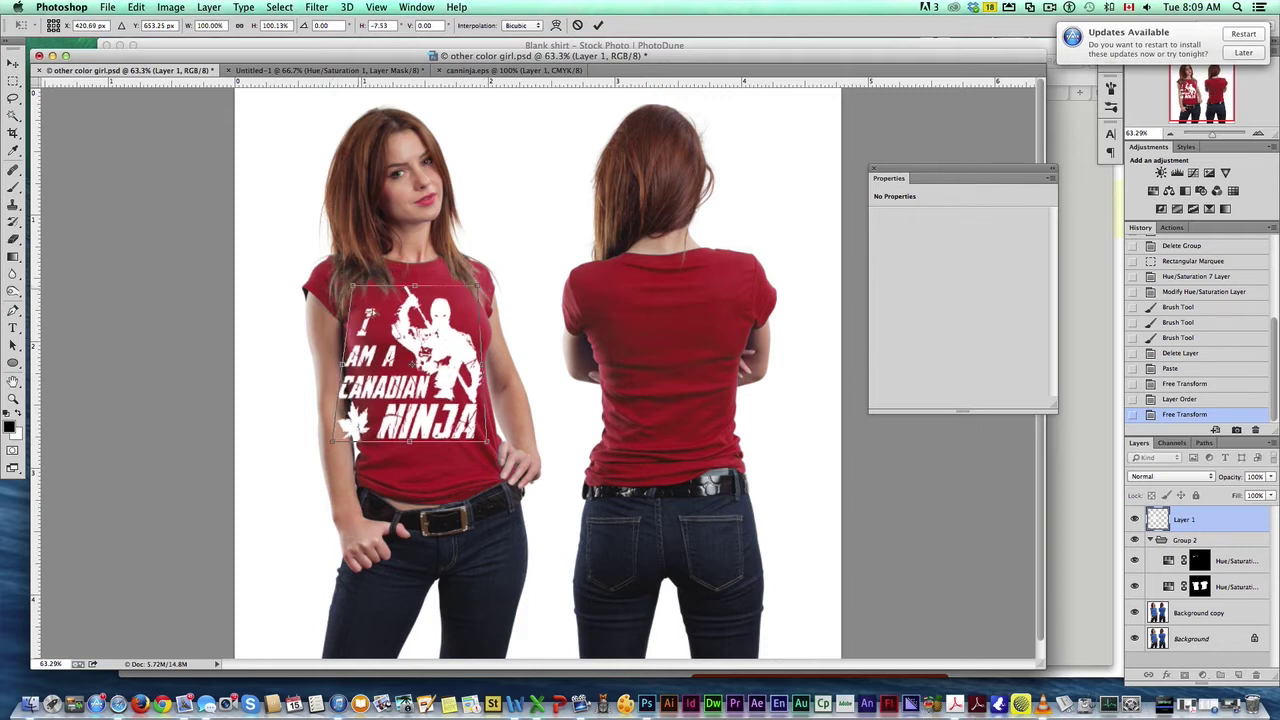
{"action": "left_click_drag", "start_coordinate": [330, 444], "coordinate": [366, 426]}
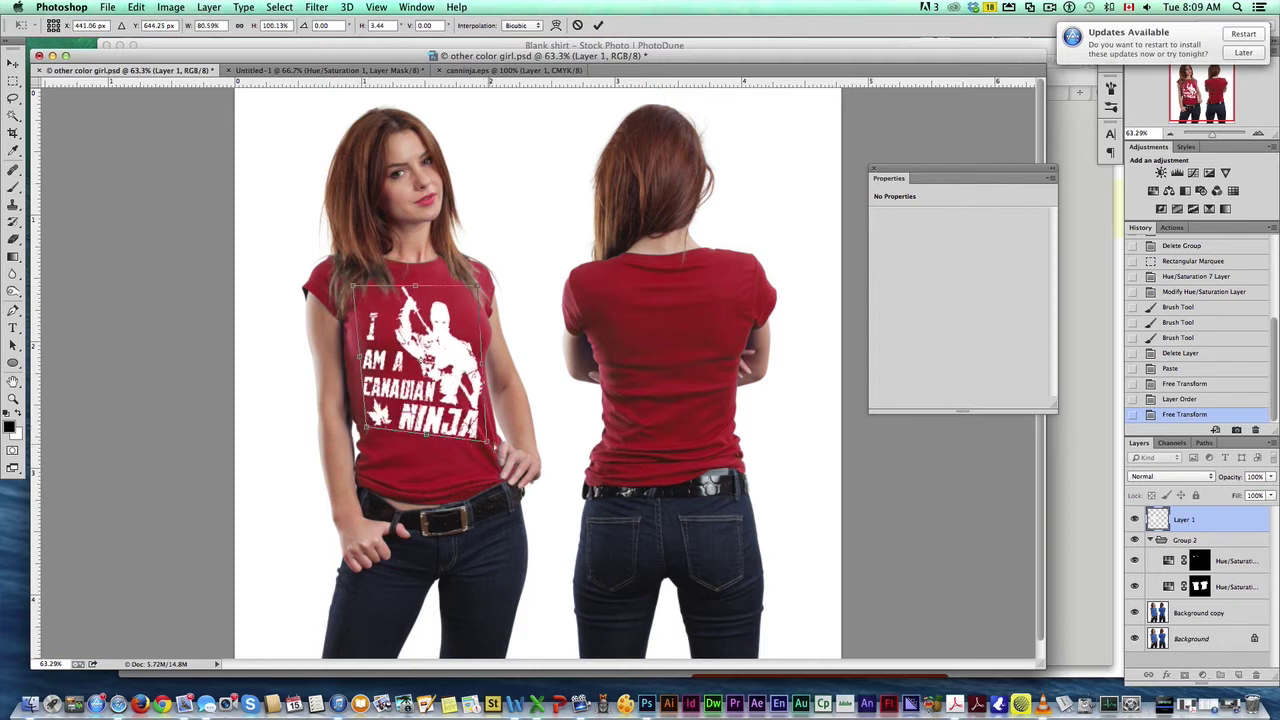
{"action": "left_click_drag", "start_coordinate": [487, 441], "coordinate": [482, 408]}
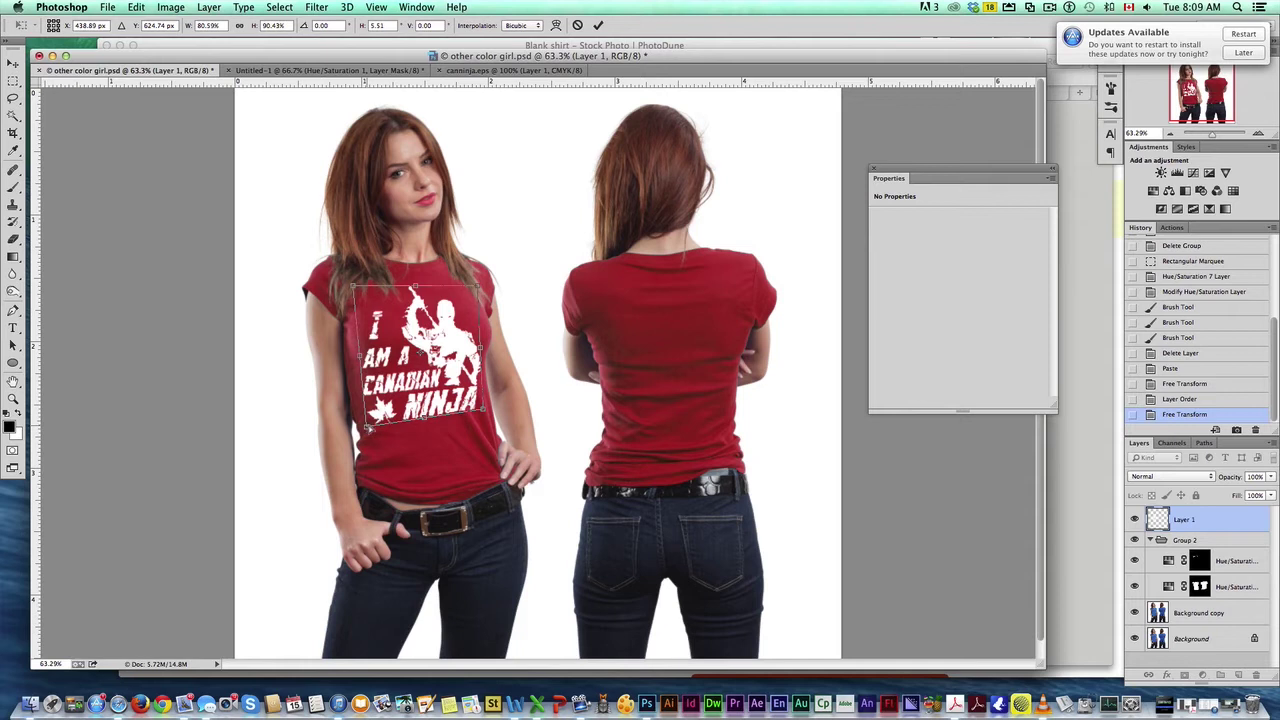
{"action": "left_click_drag", "start_coordinate": [367, 428], "coordinate": [371, 420]}
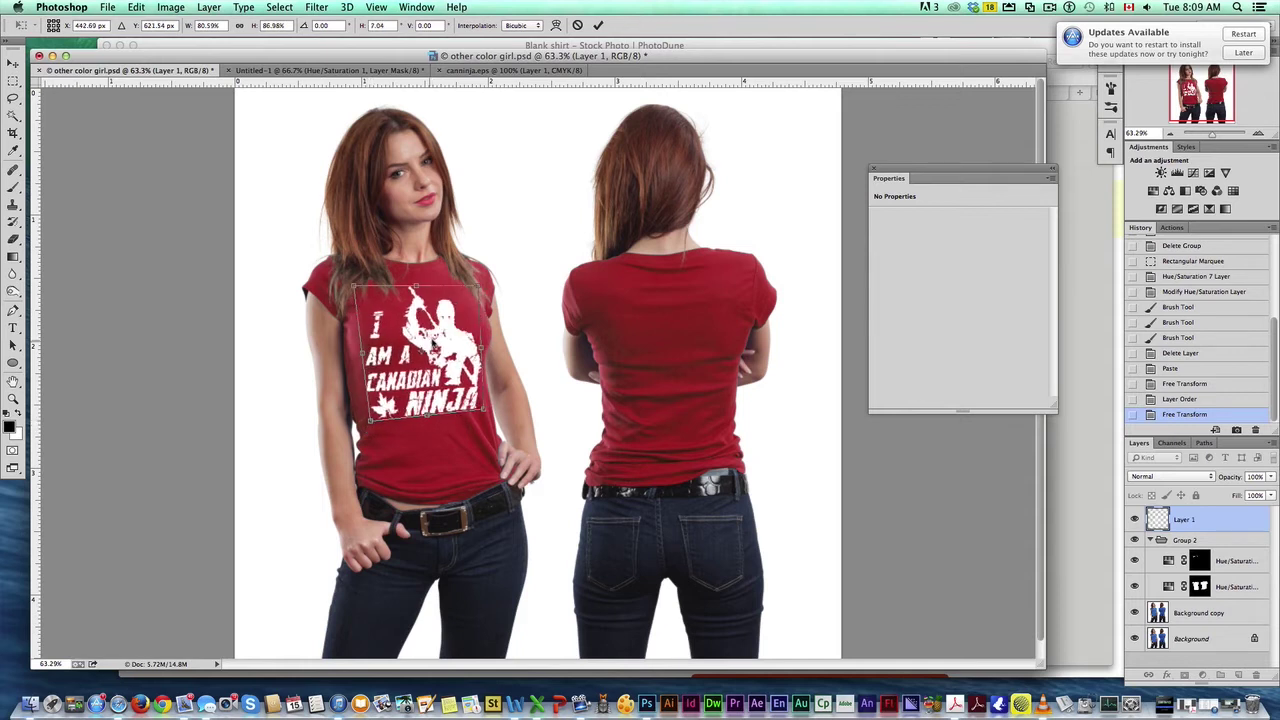
{"action": "key", "text": "Return"}
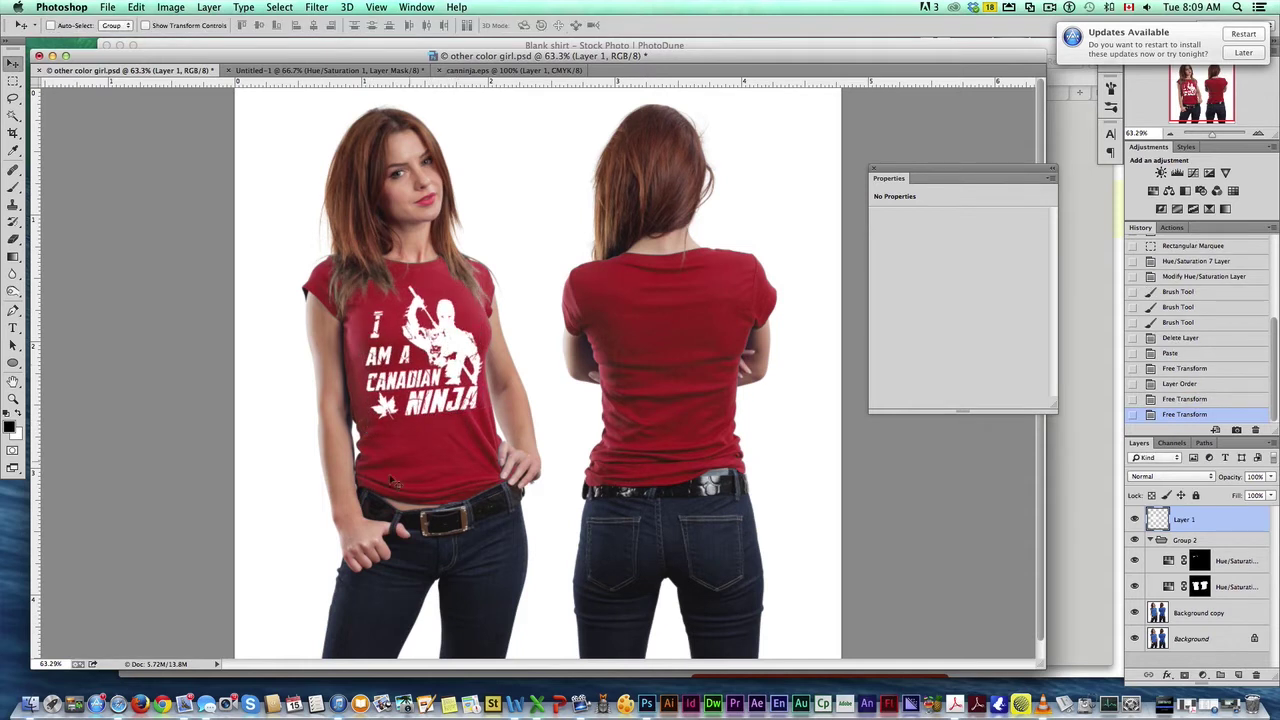
- Skew and widen the design slightly, then nudge it up and left into place
{"action": "left_click_drag", "start_coordinate": [452, 352], "coordinate": [455, 356]}
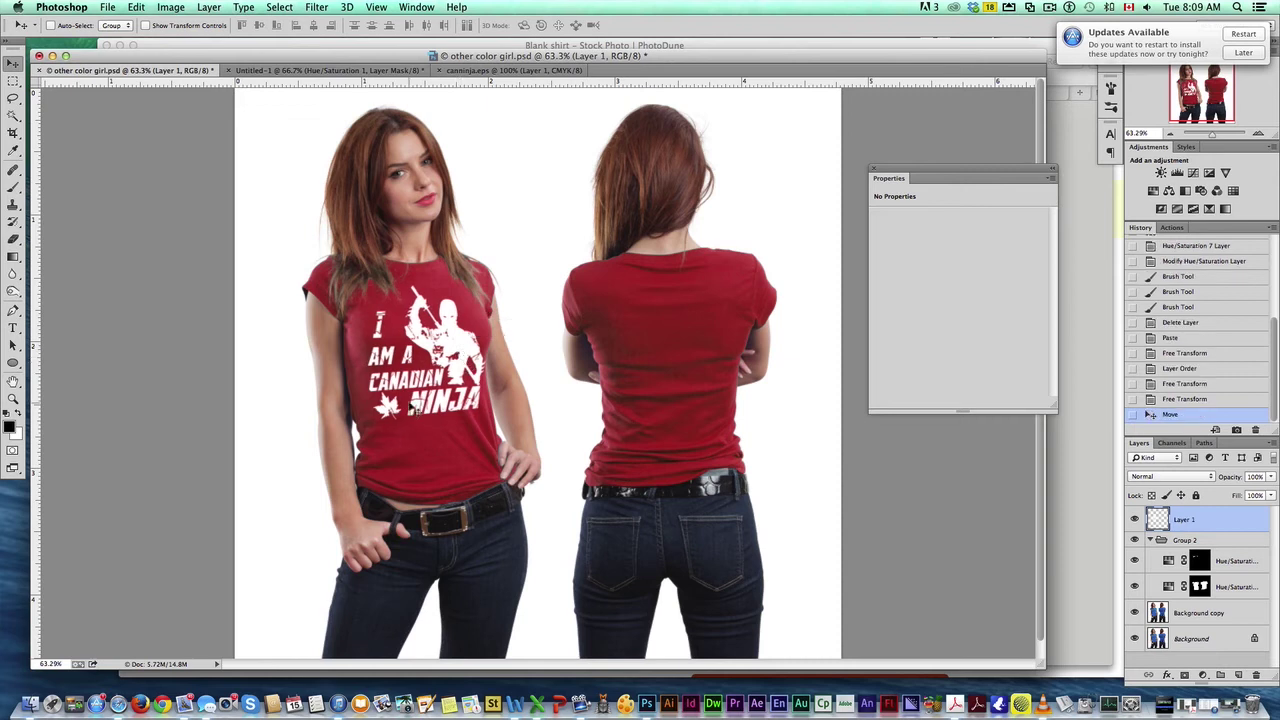
{"action": "key", "text": "ctrl+t"}
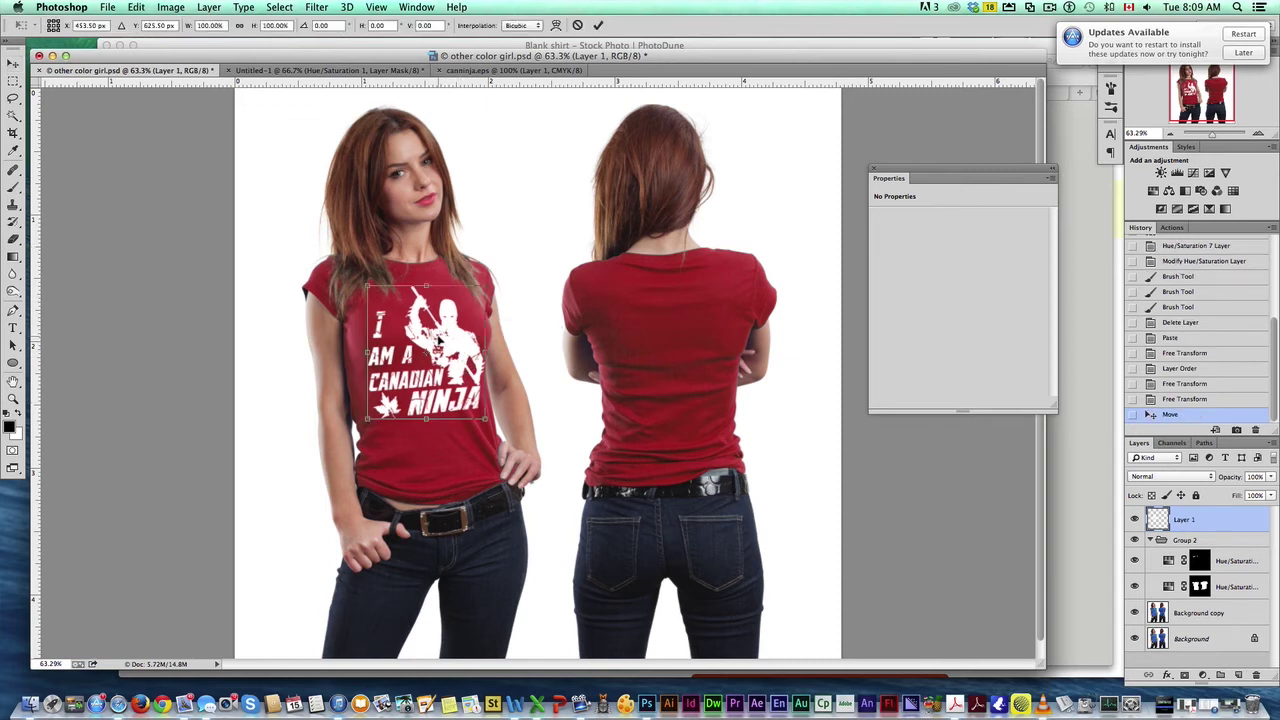
{"action": "right_click", "coordinate": [437, 333]}
{"action": "left_click", "coordinate": [470, 403]}
{"action": "left_click_drag", "start_coordinate": [485, 418], "coordinate": [491, 414]}
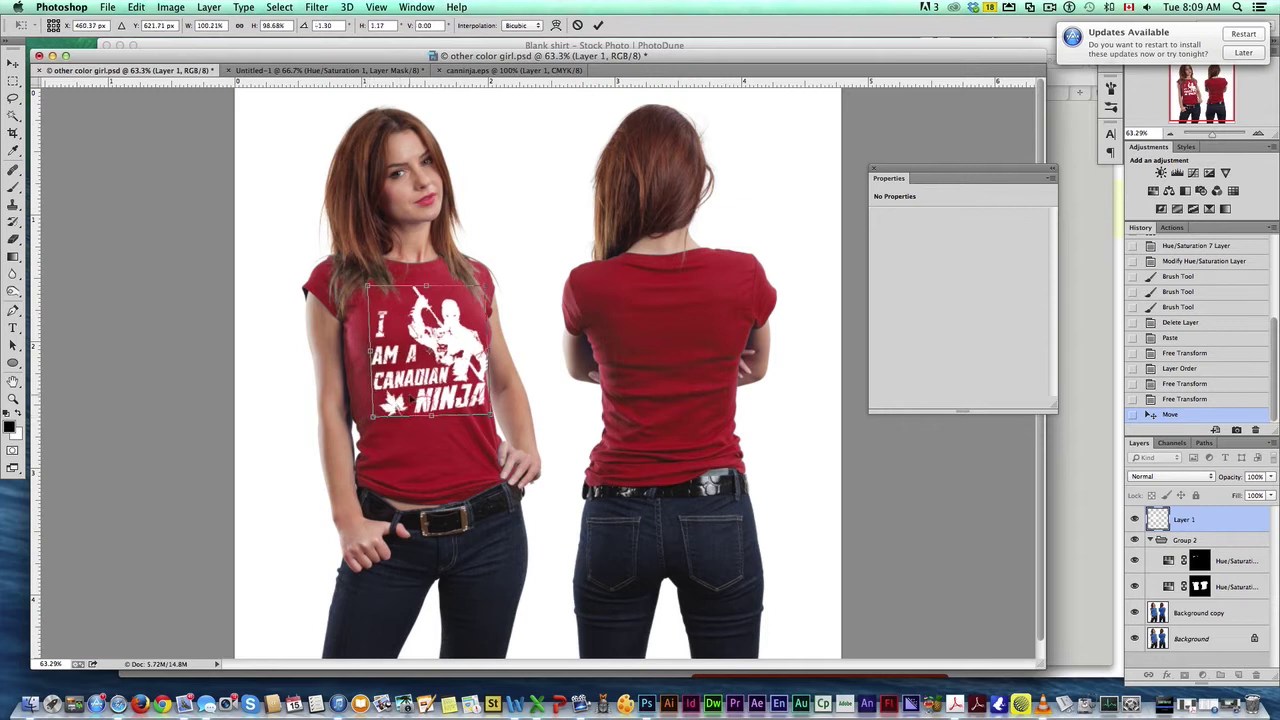
{"action": "key", "text": "Return"}
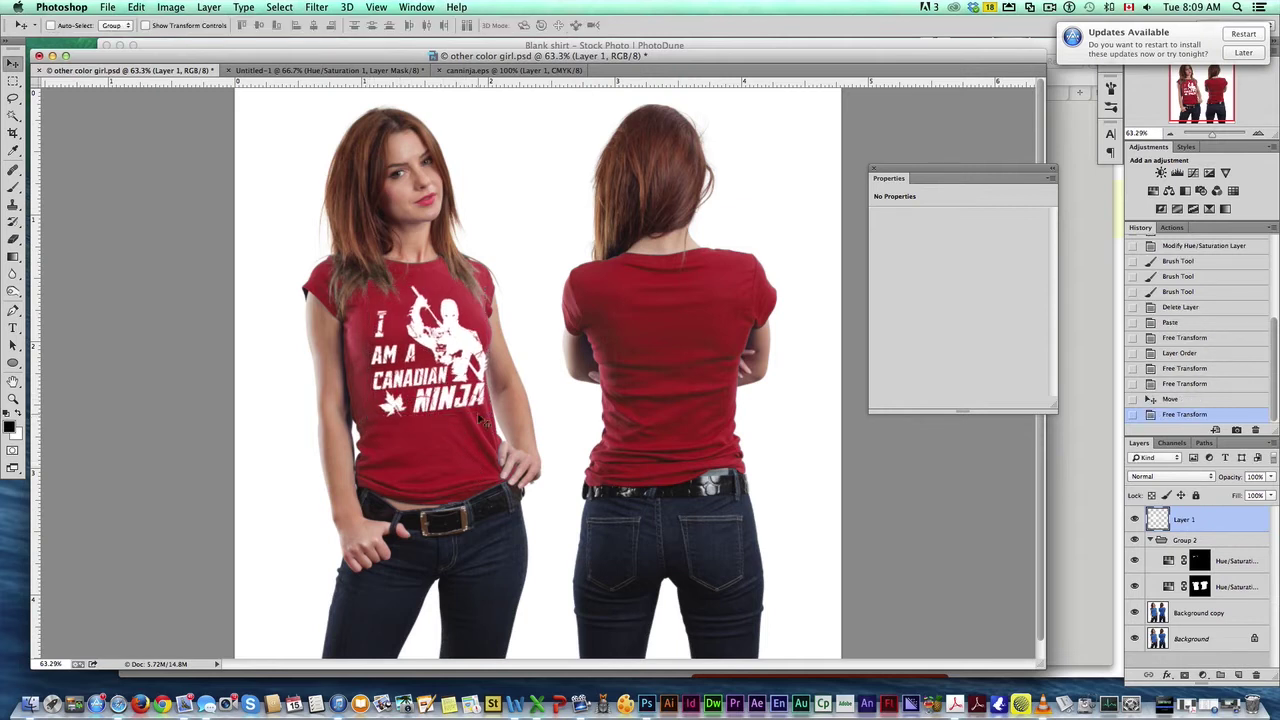
{"action": "key", "text": "Up"}
{"action": "key", "text": "Up"}
{"action": "key", "text": "Up"}
{"action": "key", "text": "Up"}
{"action": "key", "text": "Up"}
{"action": "key", "text": "Left"}
{"action": "key", "text": "Left"}
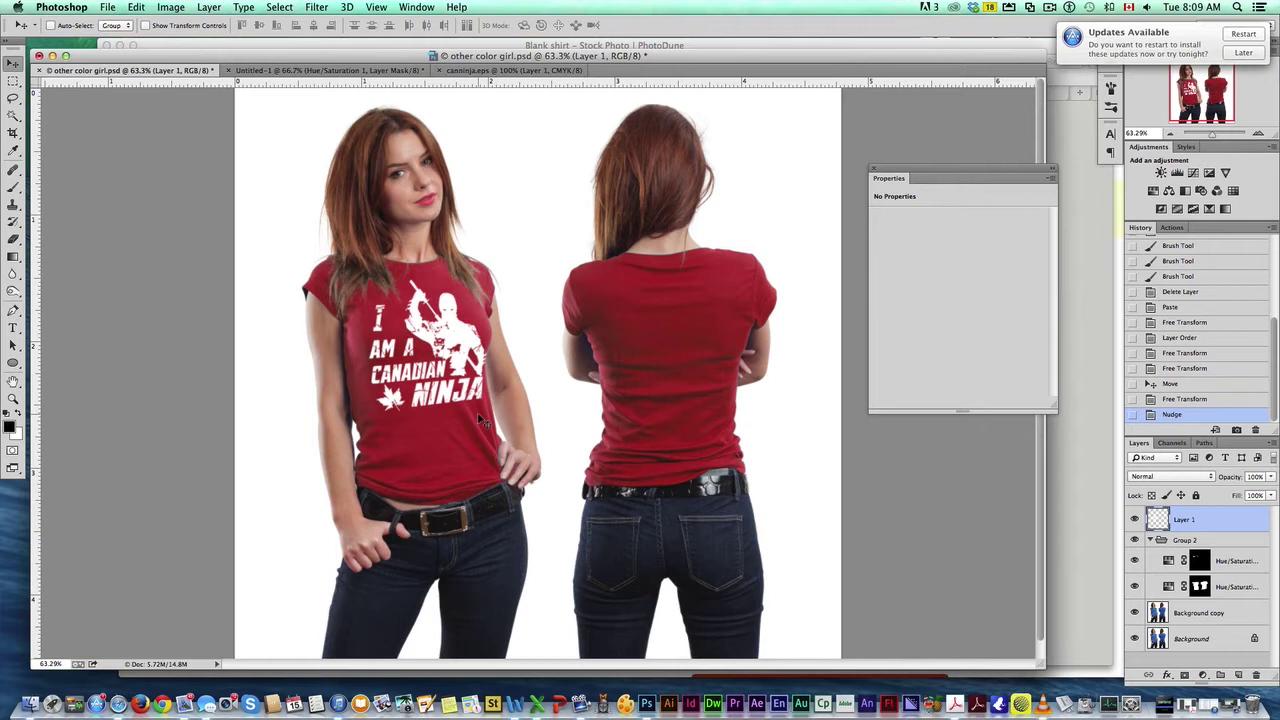
{"action": "left_click", "coordinate": [14, 82]}
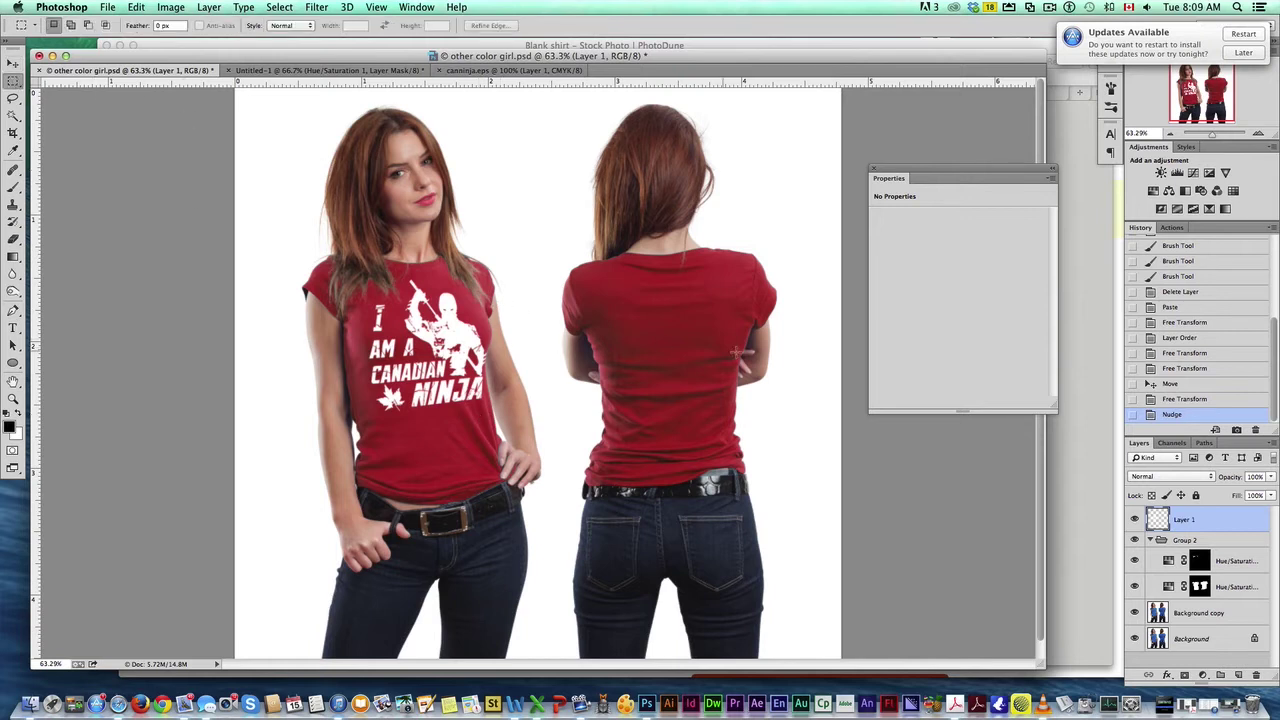
- Select a rectangle around the front shirt beneath the design
{"action": "left_click", "coordinate": [1135, 520]}
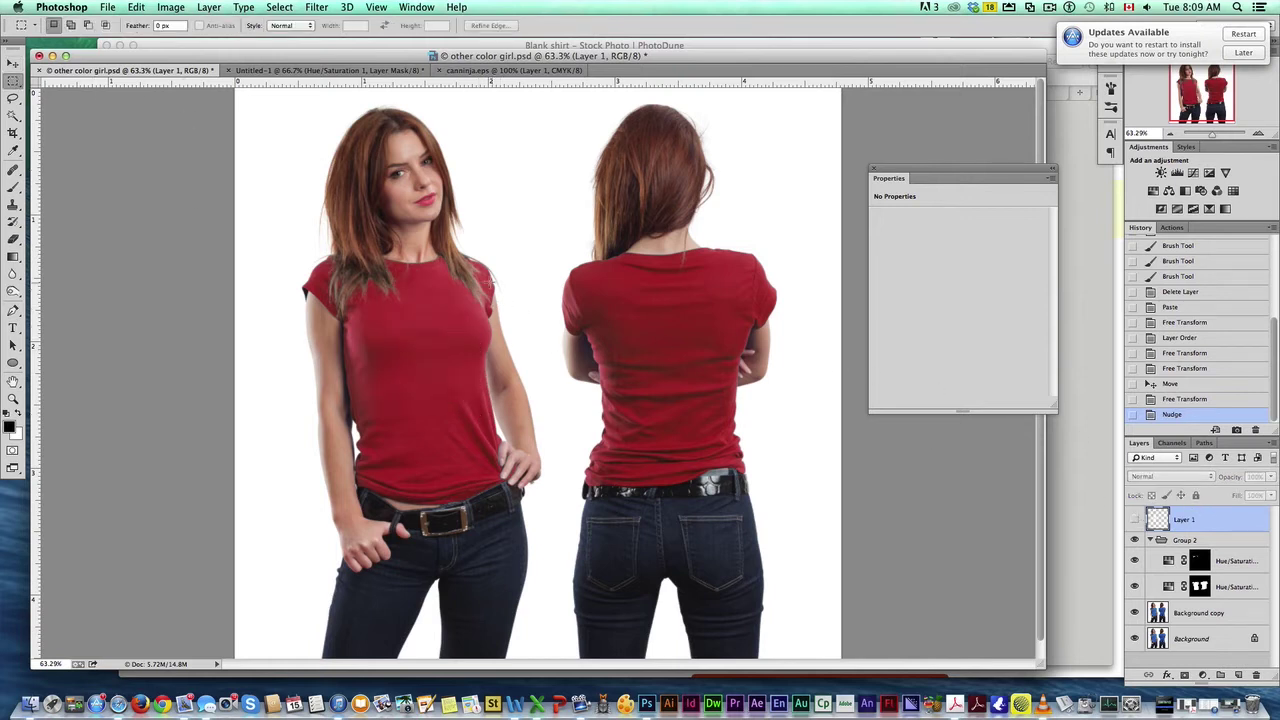
{"action": "left_click_drag", "start_coordinate": [312, 253], "coordinate": [535, 456]}
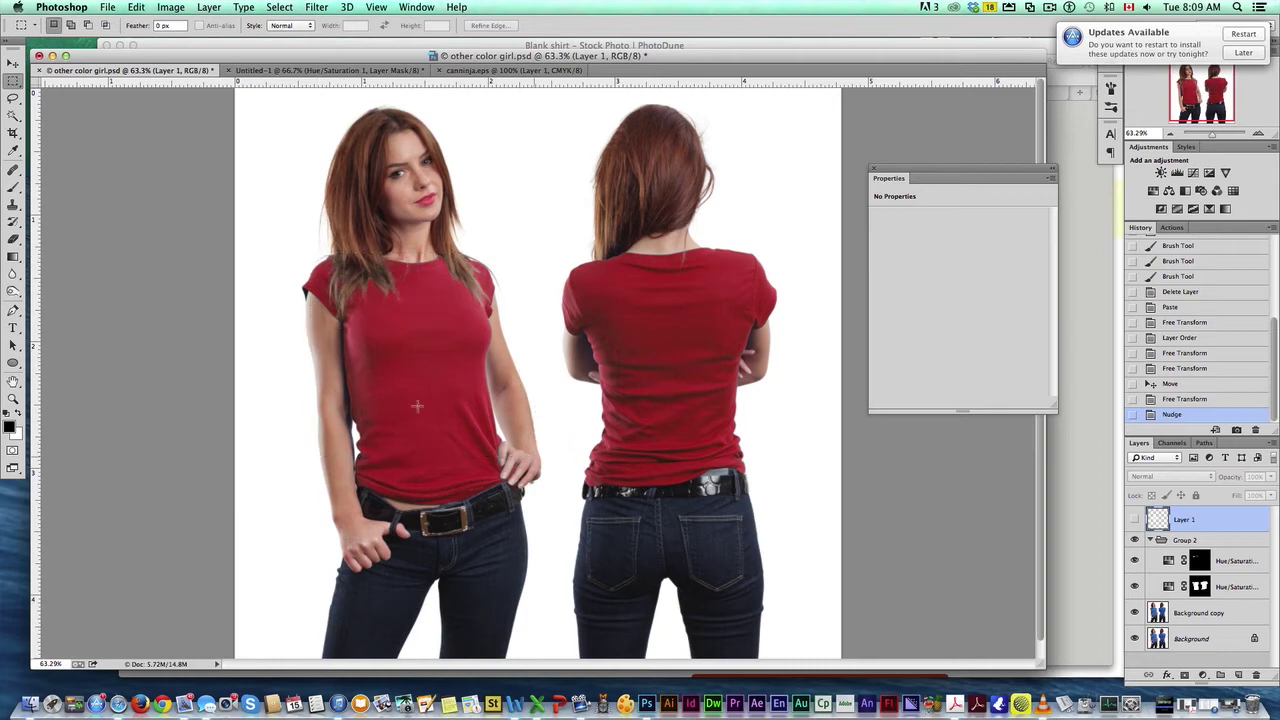
{"action": "left_click", "coordinate": [1135, 520]}
- In Liquify at 200% zoom, warp the ninja figure and push the AM A lettering like fabric
{"action": "left_click", "coordinate": [317, 8]}
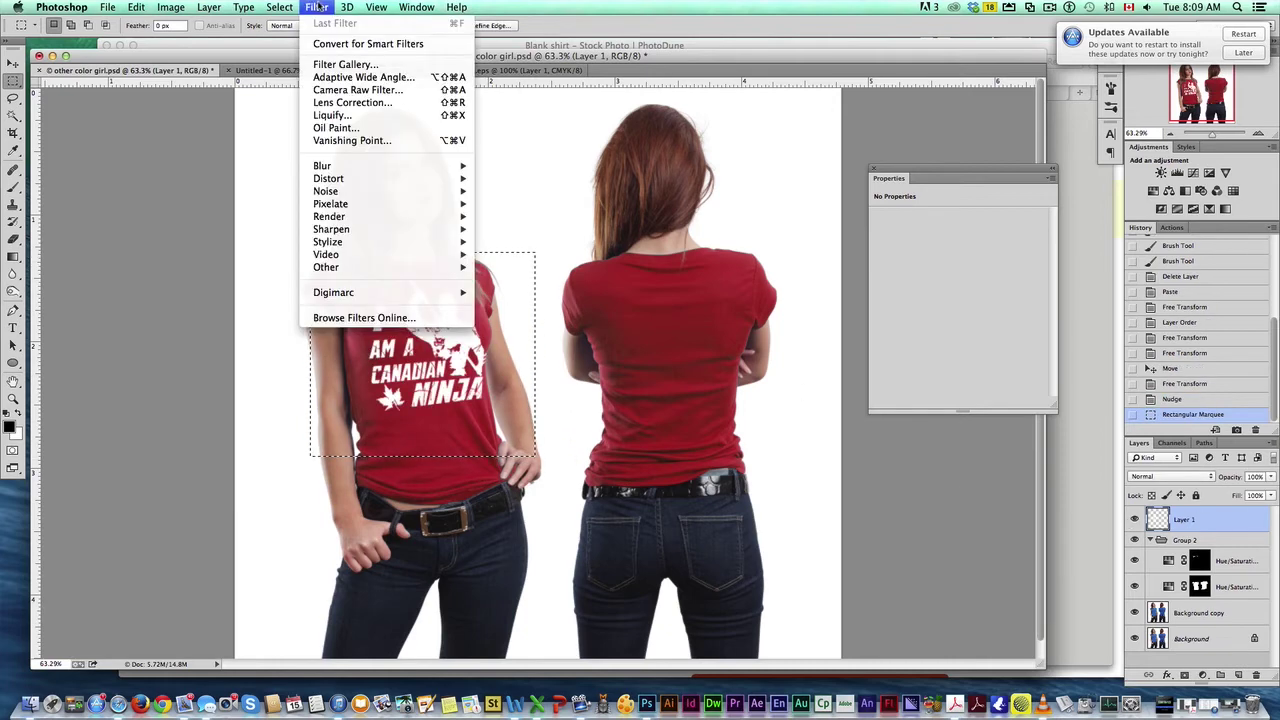
{"action": "left_click", "coordinate": [332, 115]}
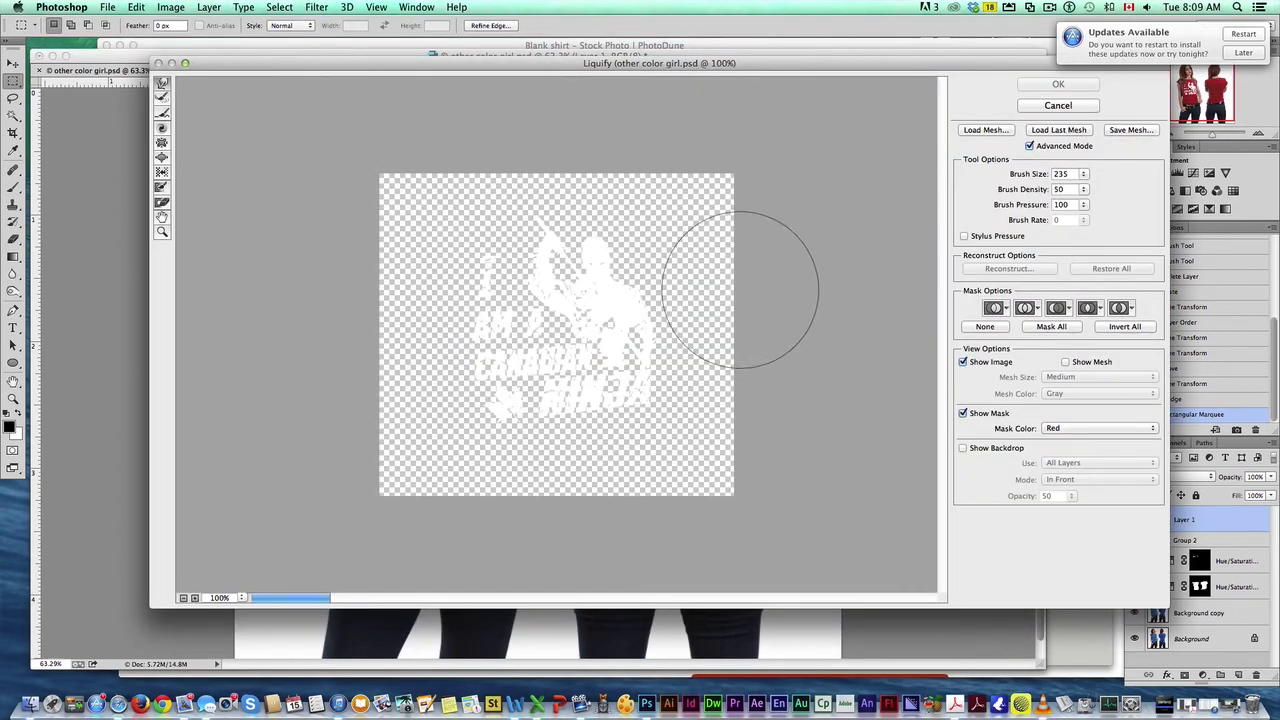
{"action": "key", "text": "alt+space"}
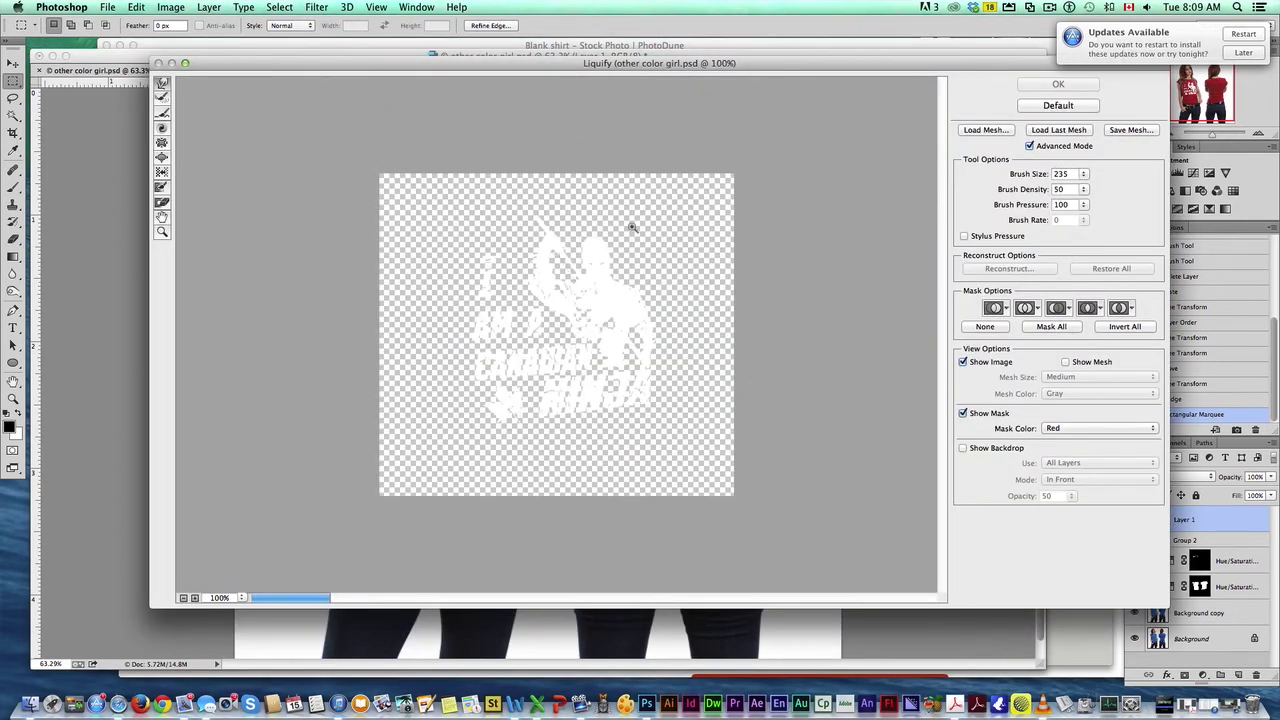
{"action": "left_click", "coordinate": [630, 225]}
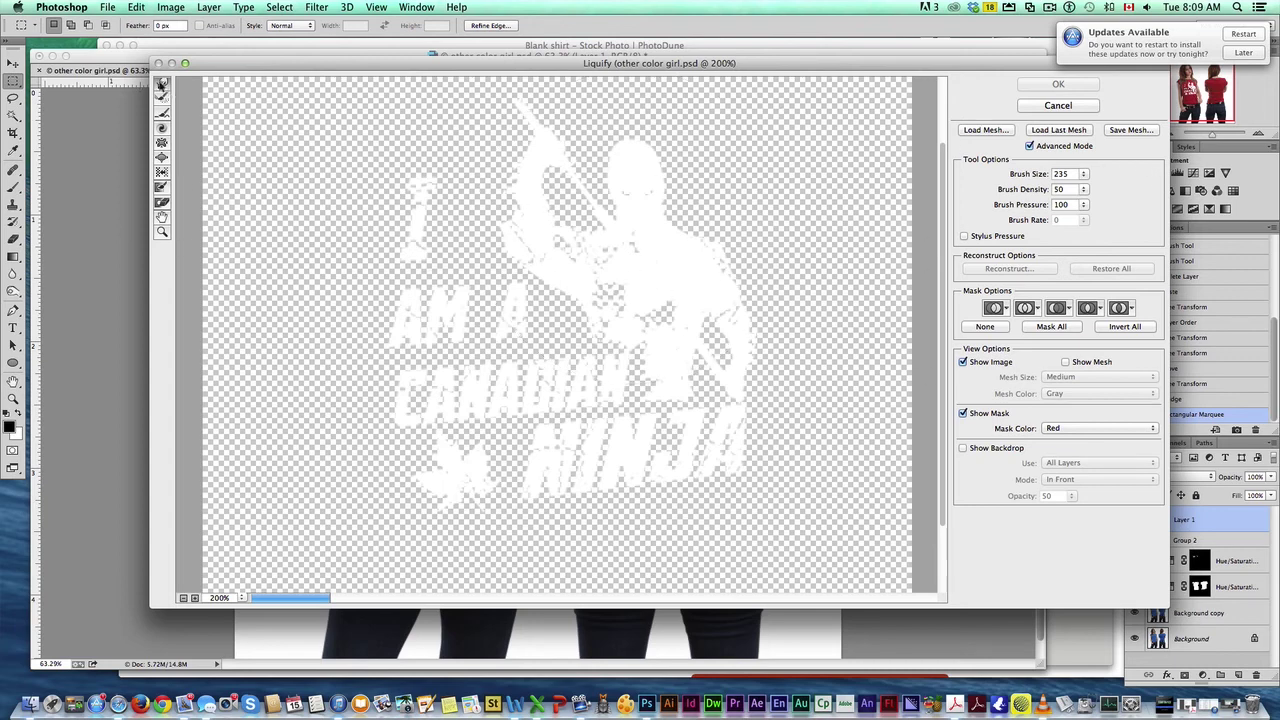
{"action": "left_click_drag", "start_coordinate": [766, 391], "coordinate": [754, 382]}
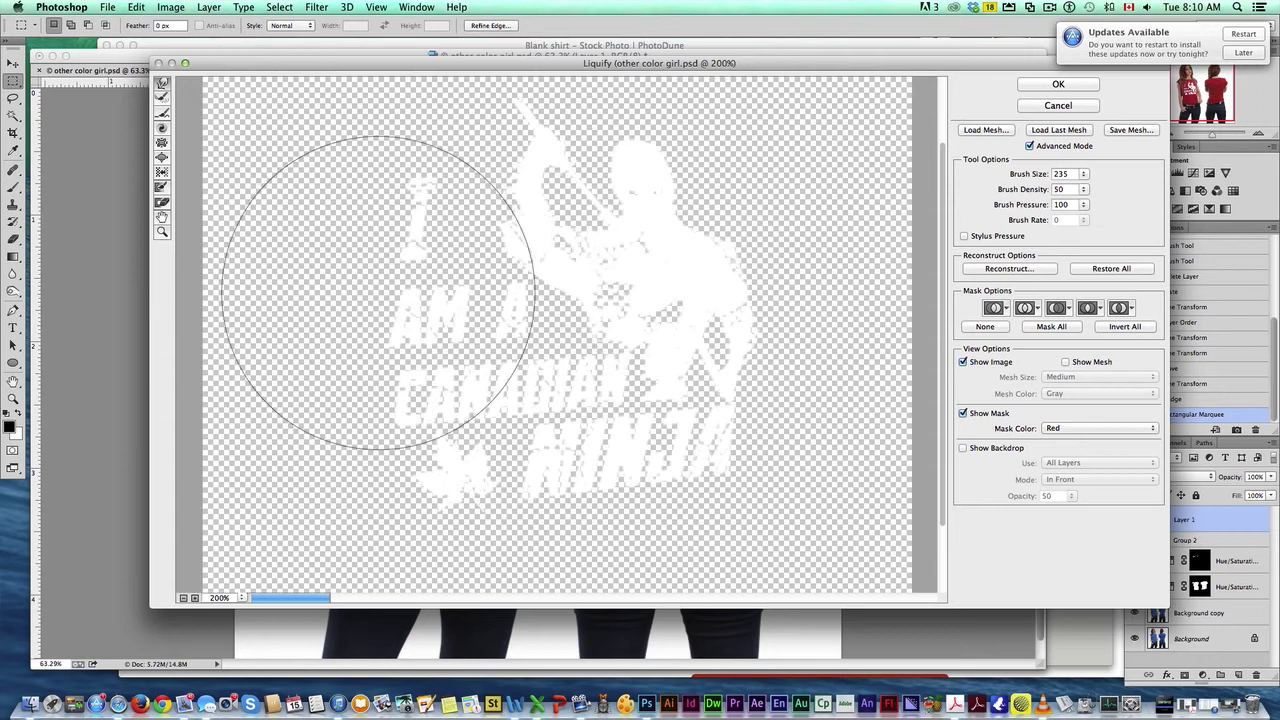
{"action": "left_click_drag", "start_coordinate": [410, 290], "coordinate": [388, 291]}
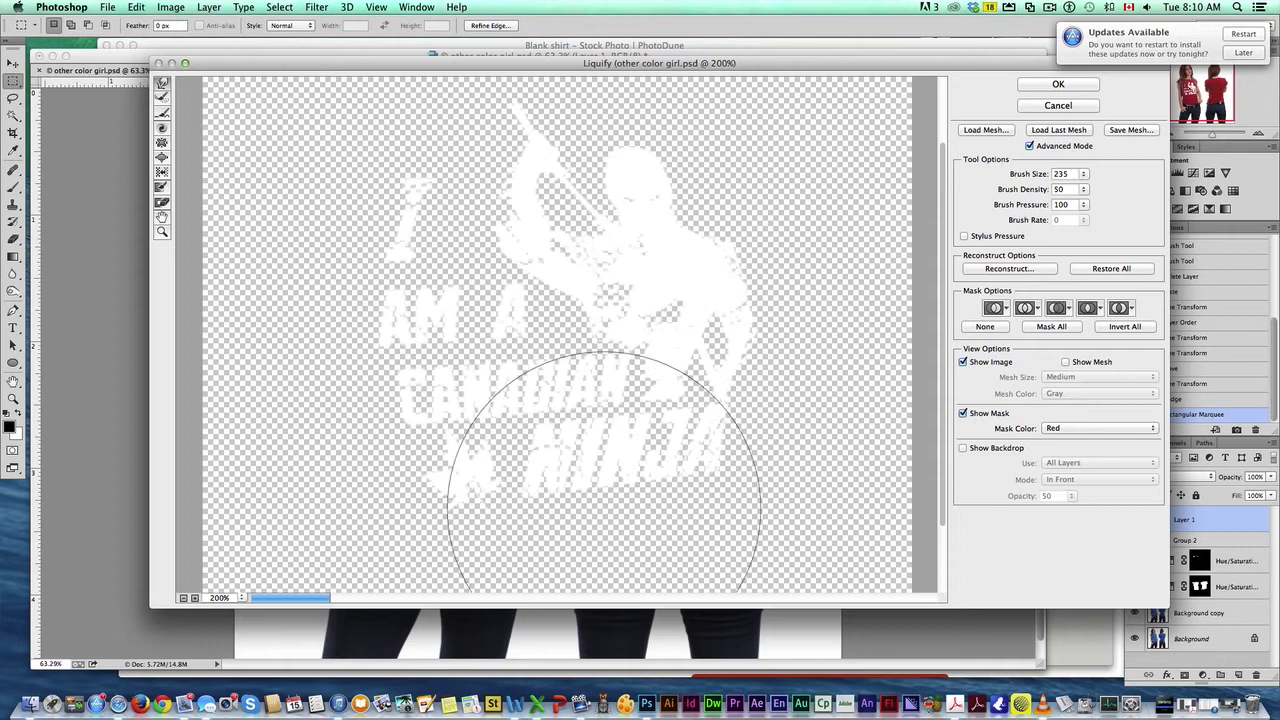
- Apply the Liquify warp, deselect, and lower the design layer's opacity to 98%
{"action": "left_click", "coordinate": [1054, 85]}
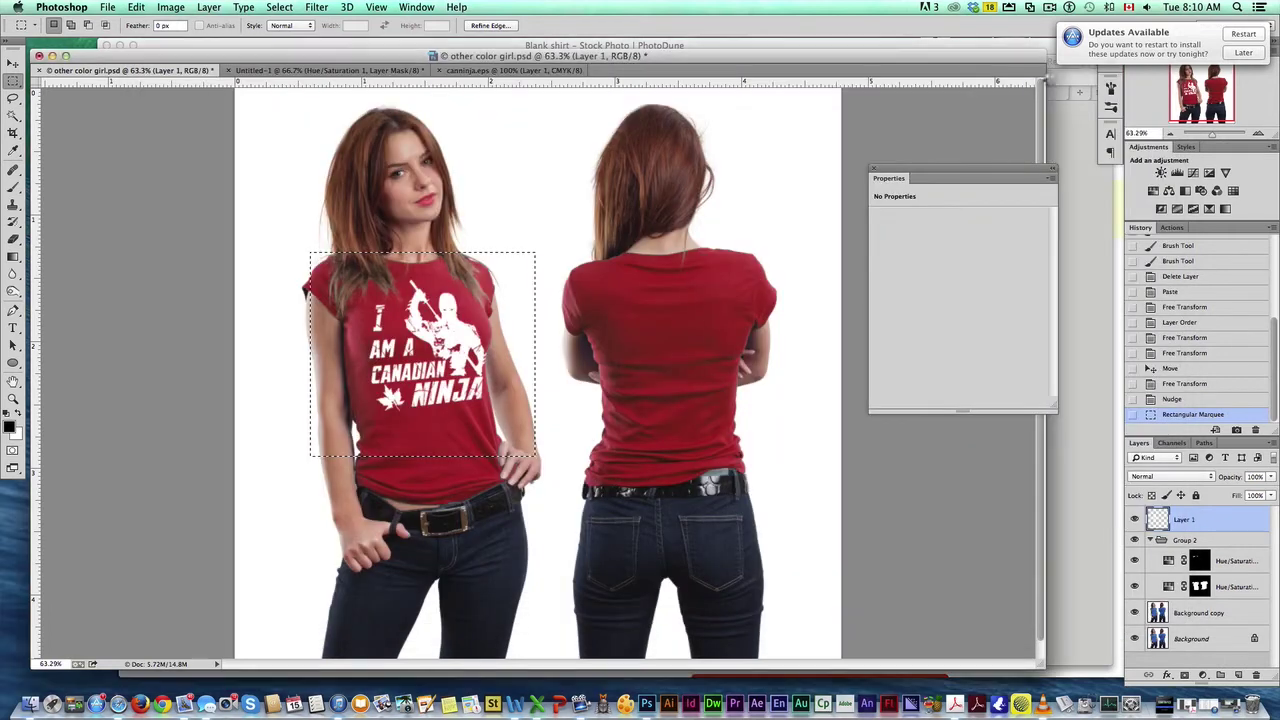
{"action": "key", "text": "super+d"}
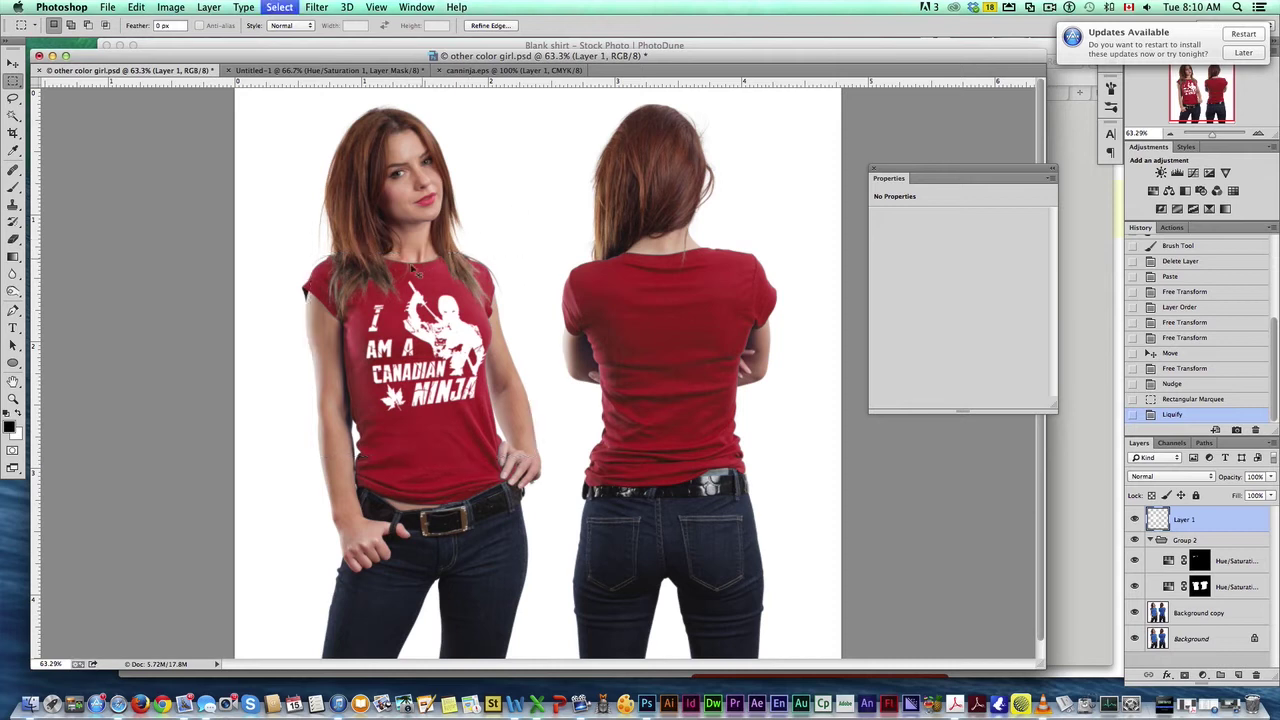
{"action": "key", "text": "v"}
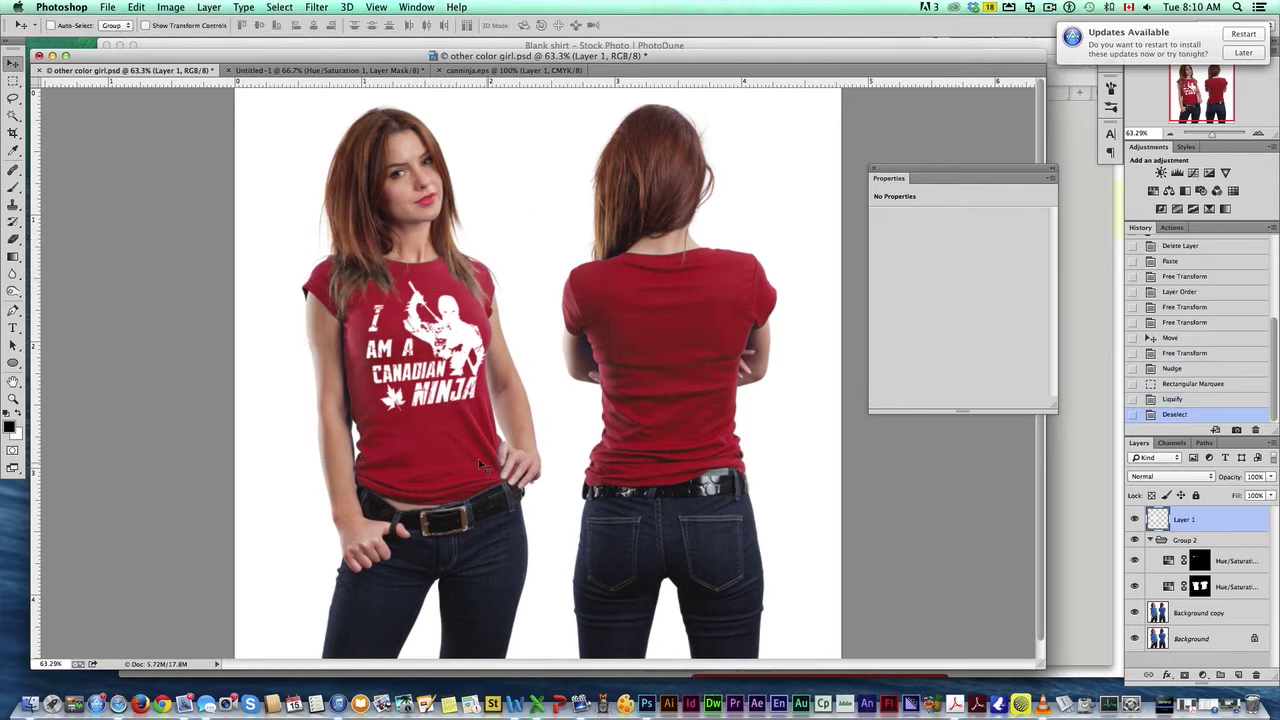
{"action": "left_click", "coordinate": [1271, 478]}
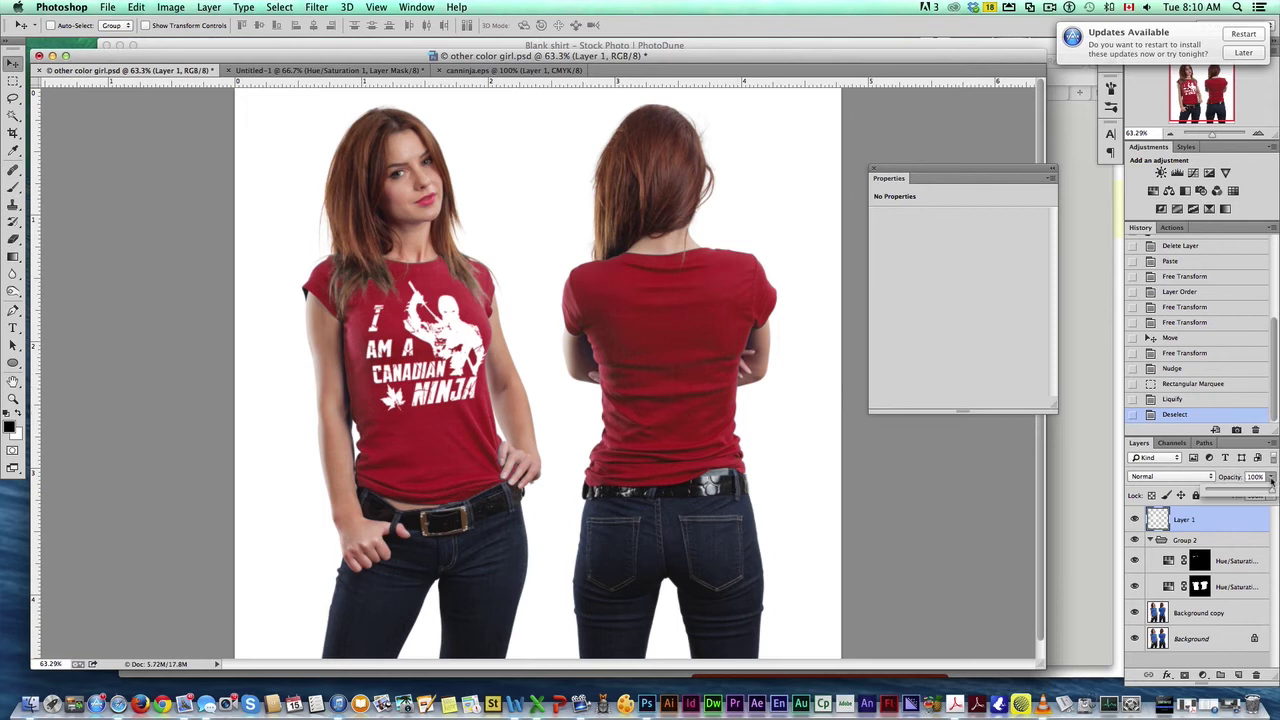
{"action": "left_click_drag", "start_coordinate": [1270, 492], "coordinate": [1271, 492]}
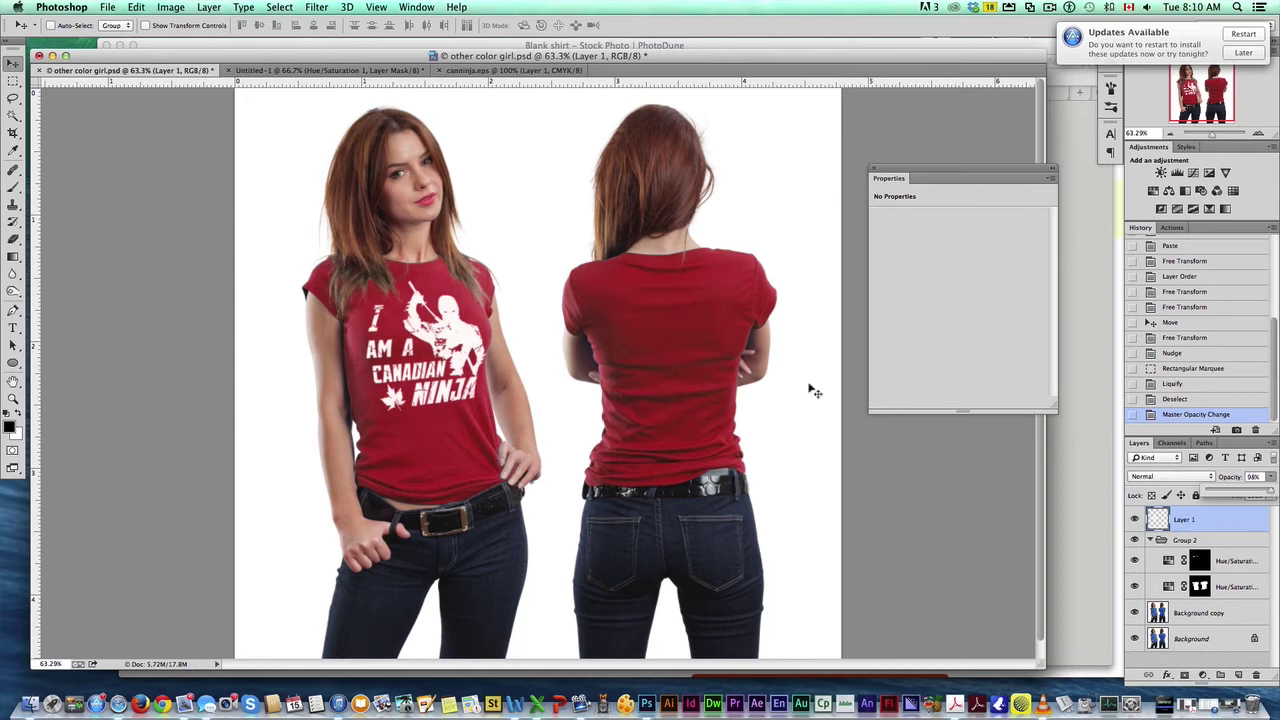
- Add about 14.21% uniform monochromatic noise to the design layer
{"action": "left_click", "coordinate": [317, 7]}
{"action": "mouse_move", "coordinate": [432, 191]}
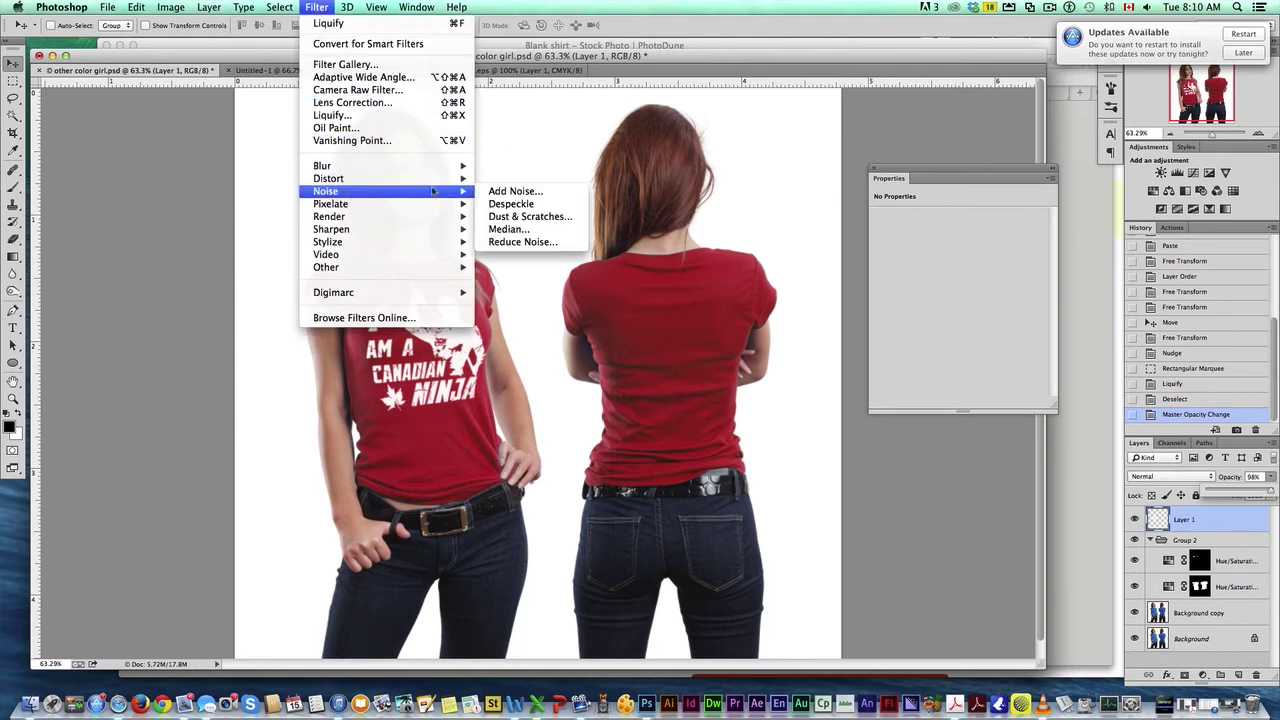
{"action": "left_click", "coordinate": [547, 197]}
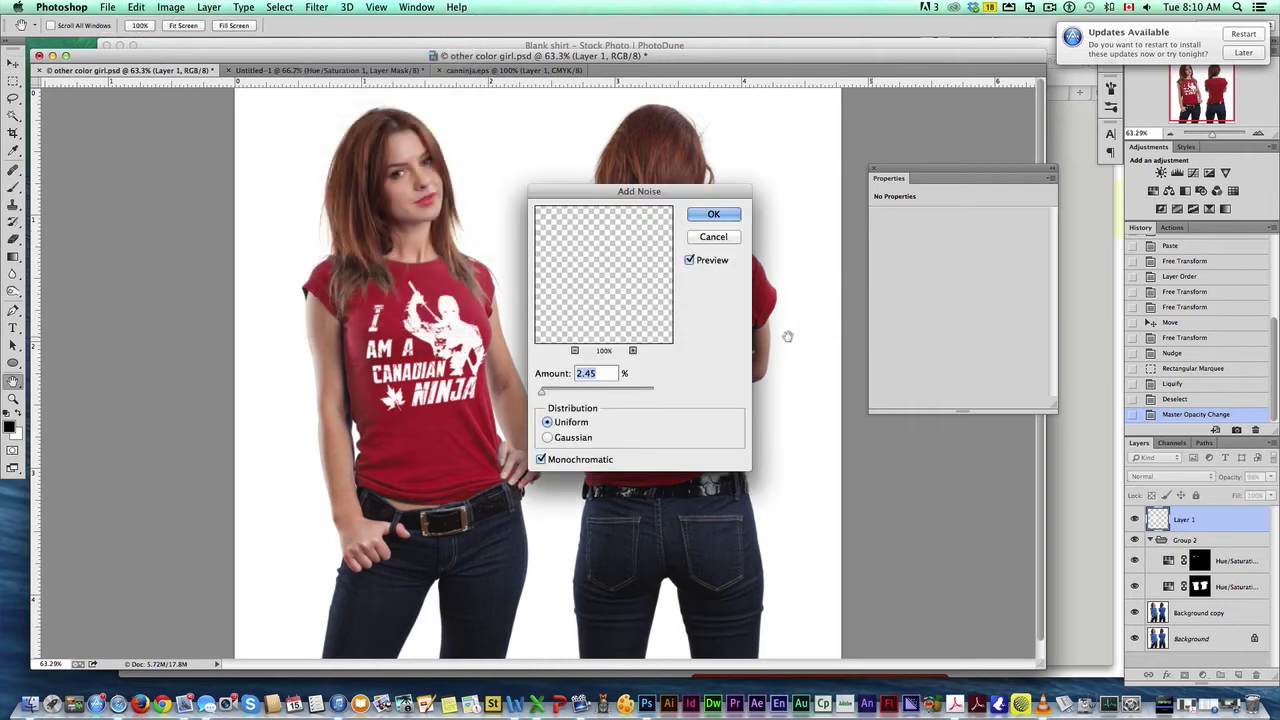
{"action": "mouse_move", "coordinate": [563, 393]}
{"action": "left_mouse_down"}
{"action": "mouse_move", "coordinate": [576, 395]}
{"action": "mouse_move", "coordinate": [551, 397]}
{"action": "left_mouse_up"}
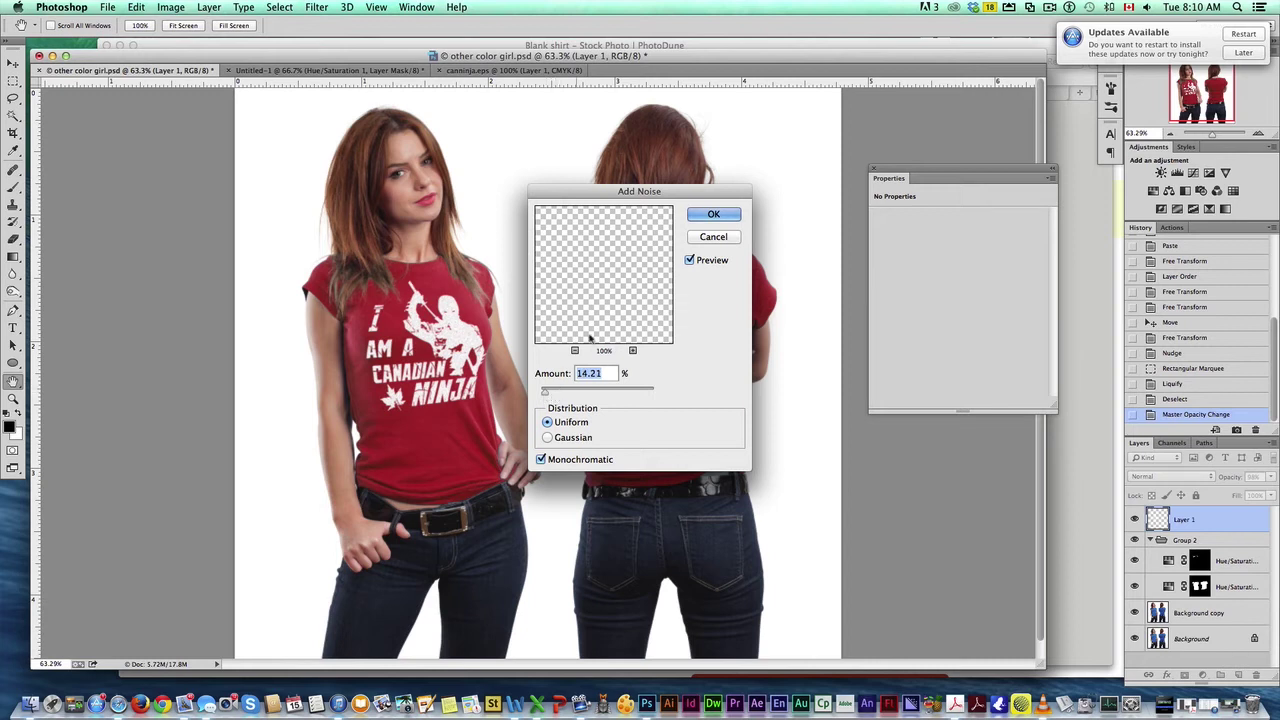
{"action": "left_click", "coordinate": [712, 217]}
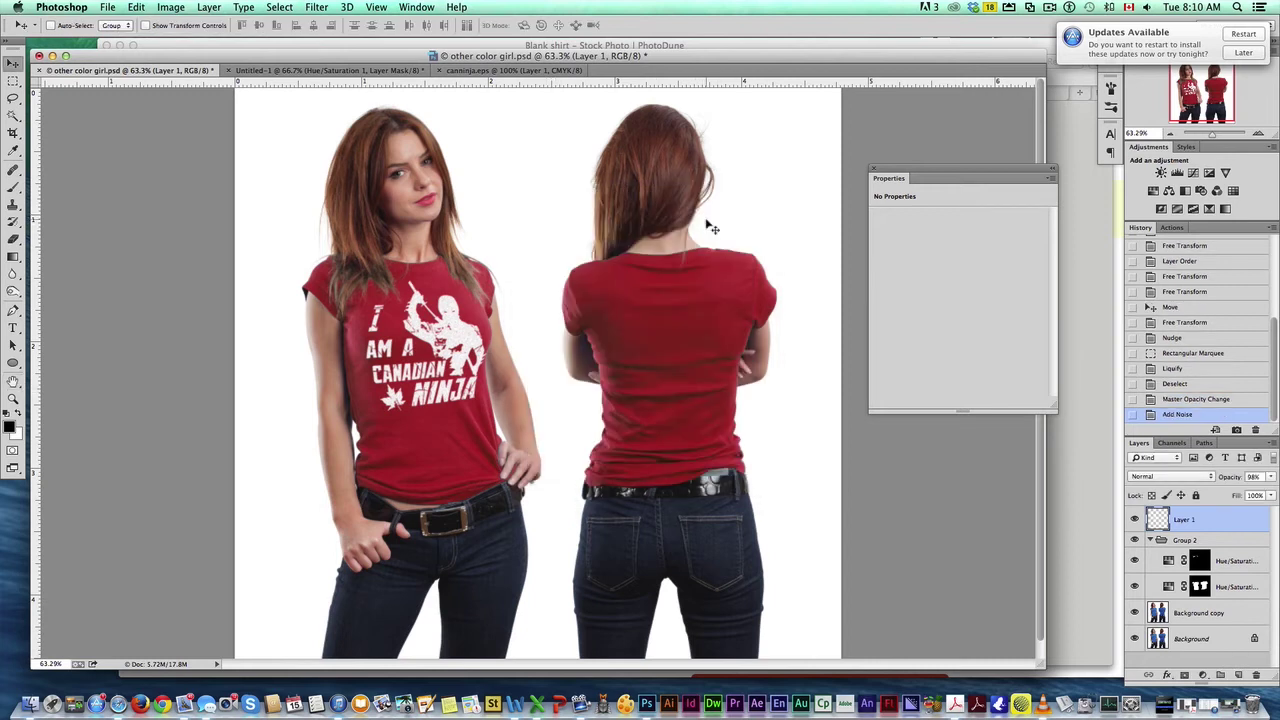